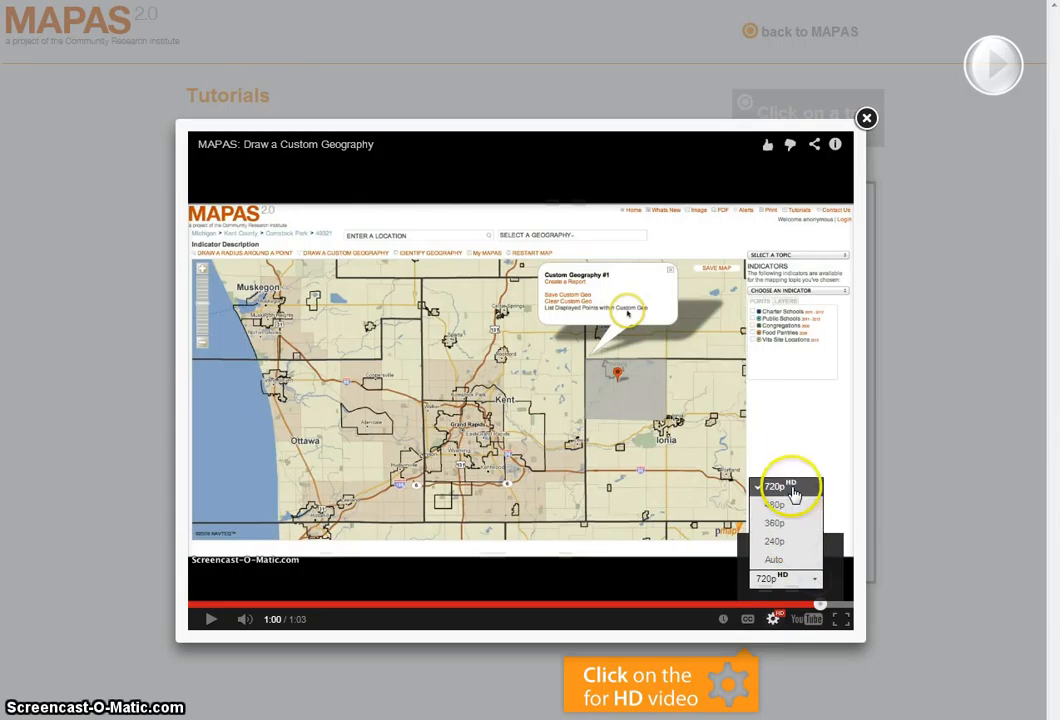
left_click(784, 630)
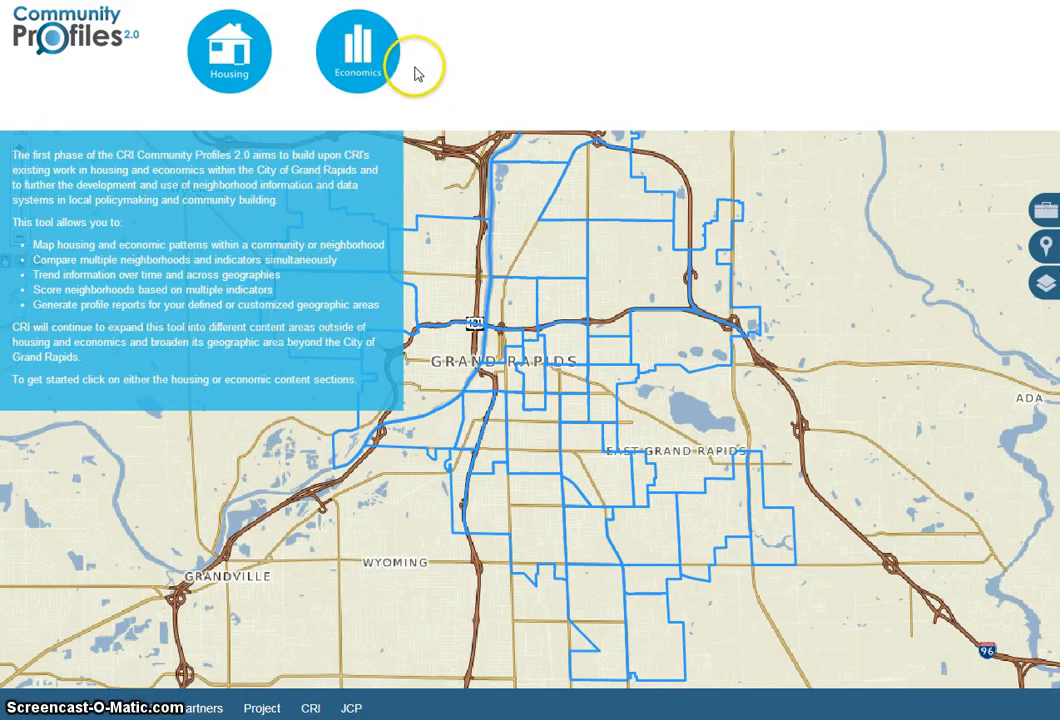
Open the Housing content section of Community Profiles
mouse_move(365, 72)
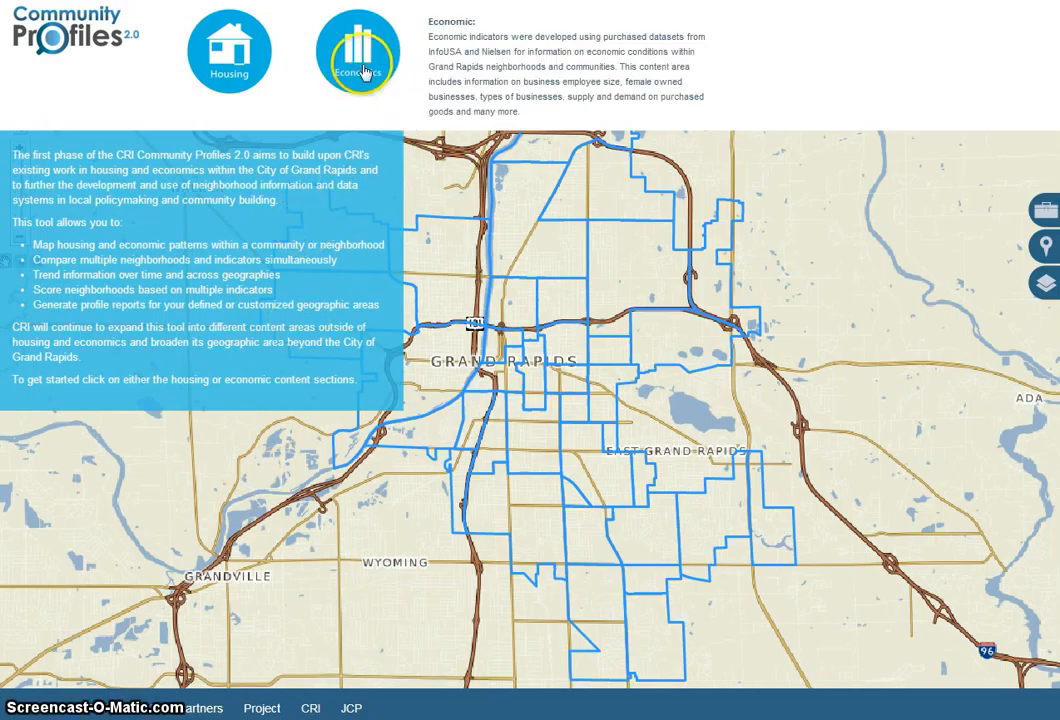
left_click(211, 59)
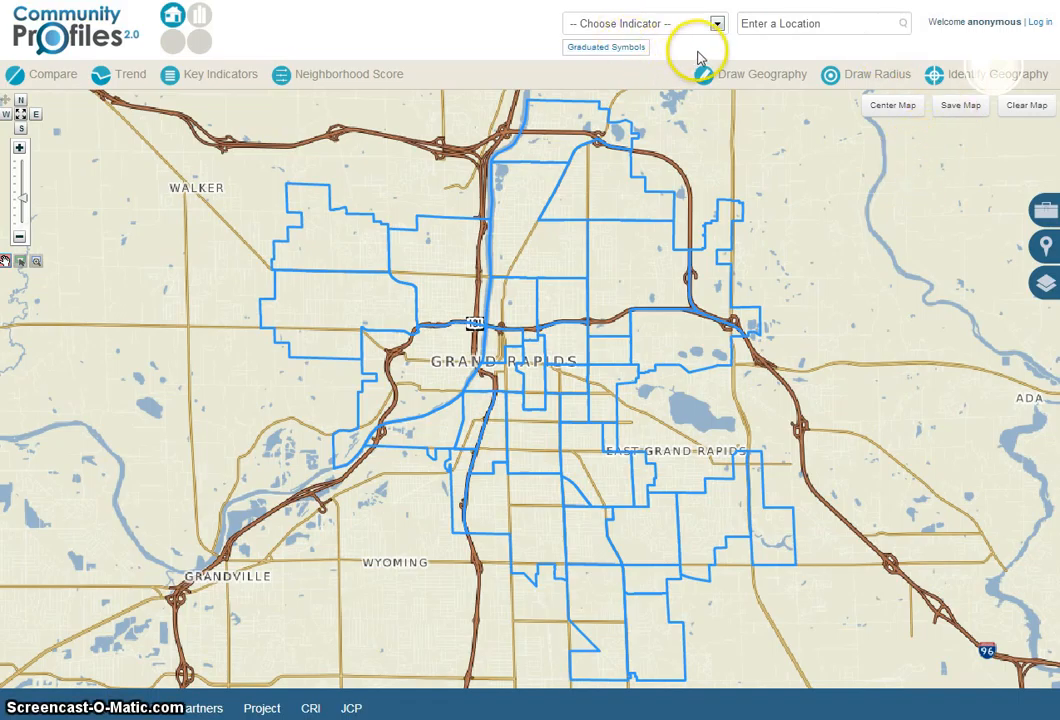
Look up suggested locations for "heartsi" and dismiss the suggestions without choosing a place
left_click(768, 22)
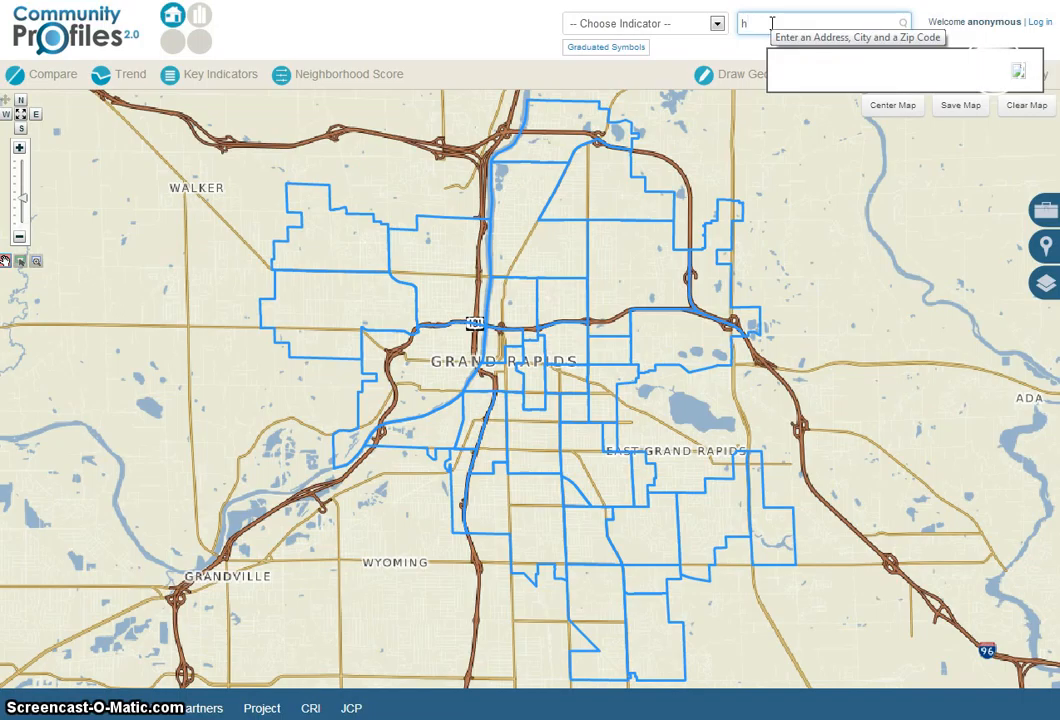
type("heart")
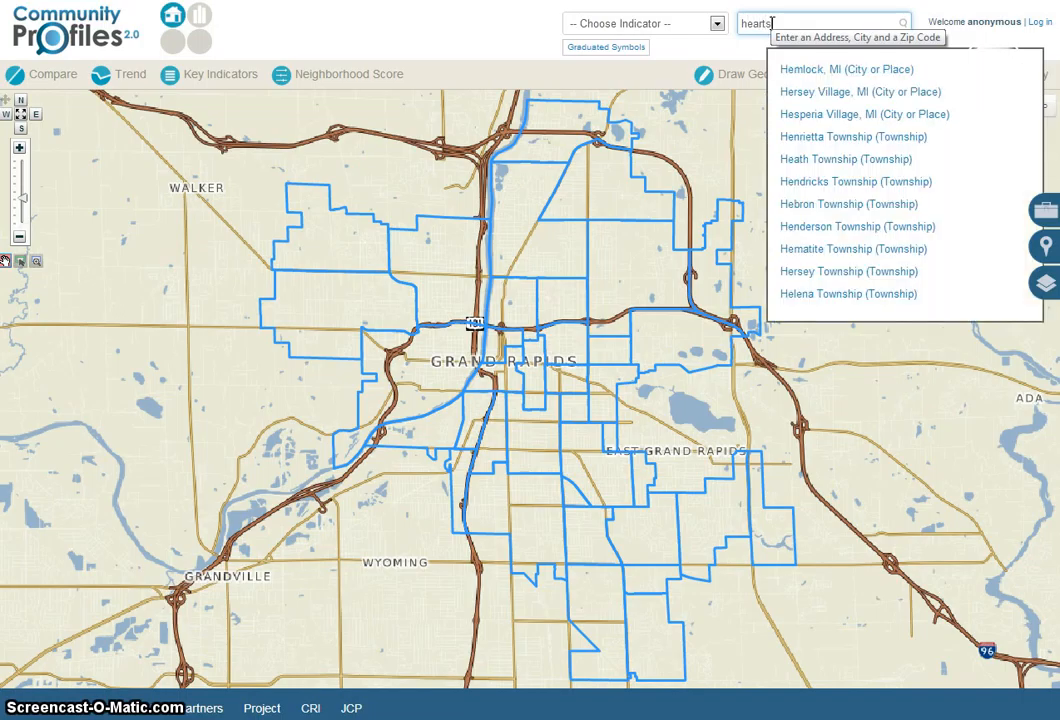
type("s")
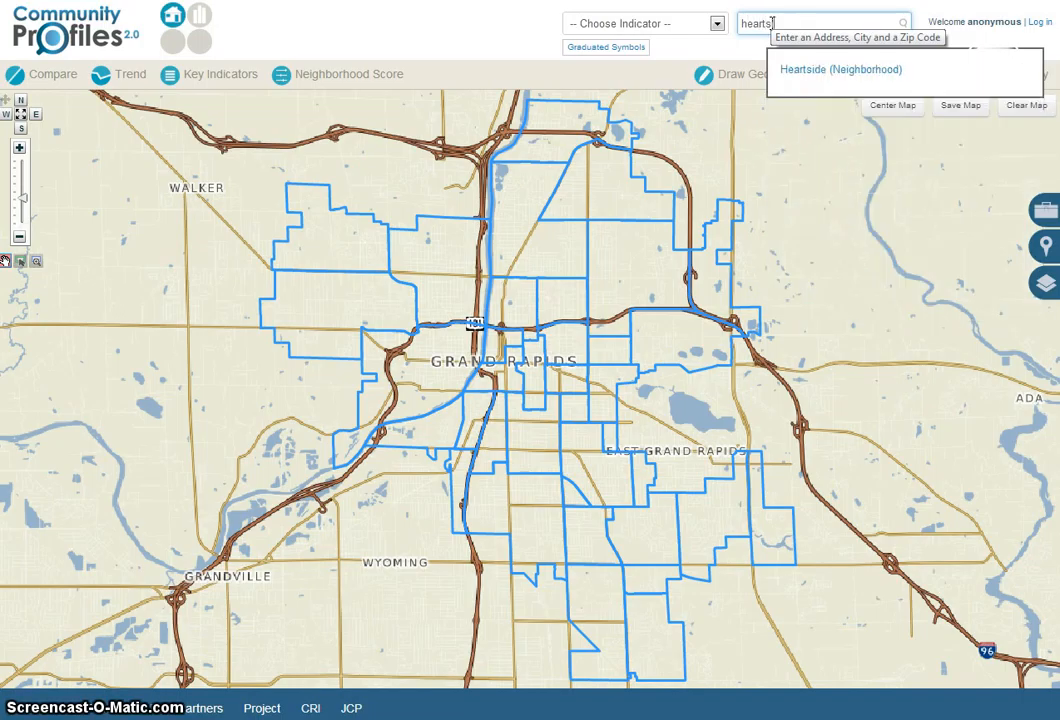
type("i")
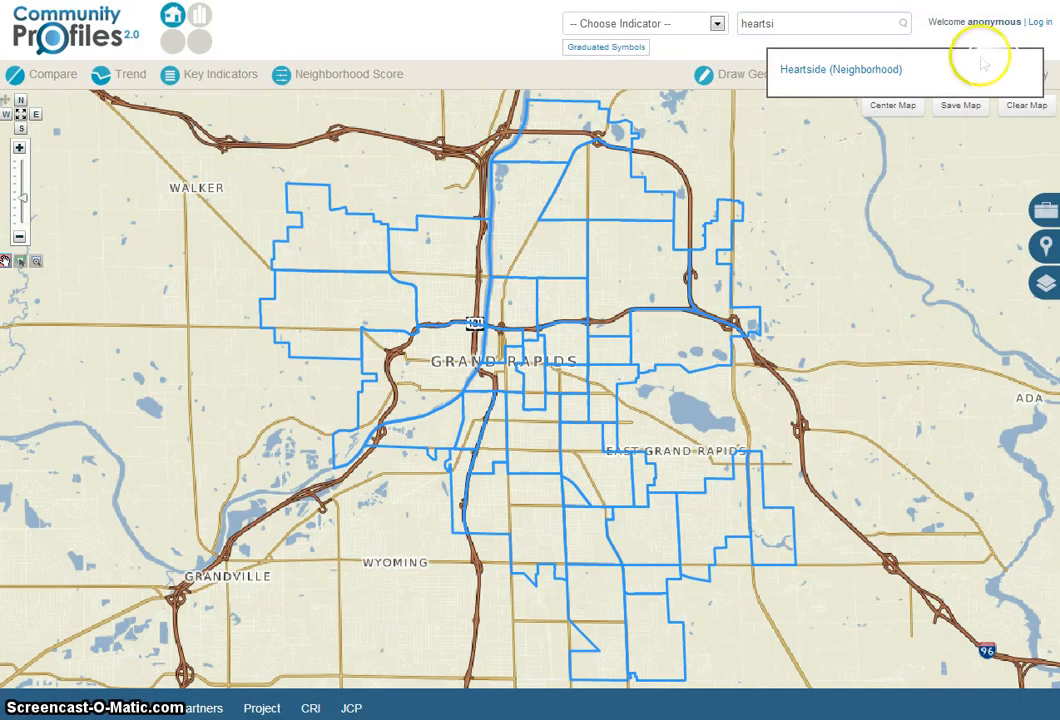
left_click(811, 24)
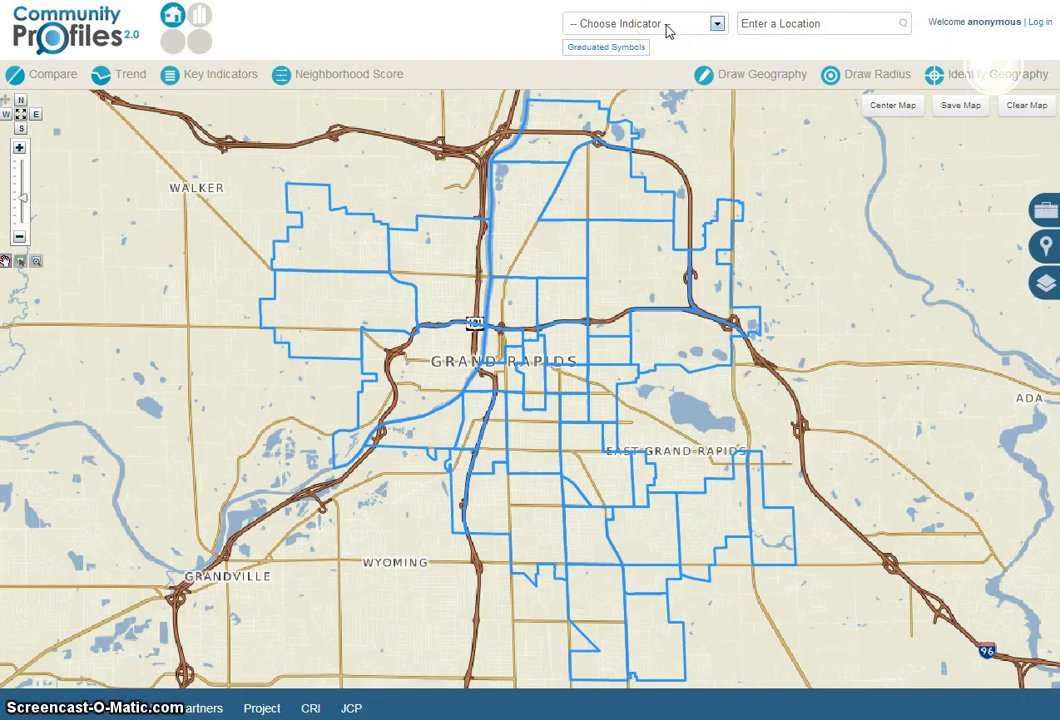
Map the Residential Building Permits per 100 indicator by neighborhood and check the rates of individual neighborhoods such as Belknap Lookout
left_click(668, 28)
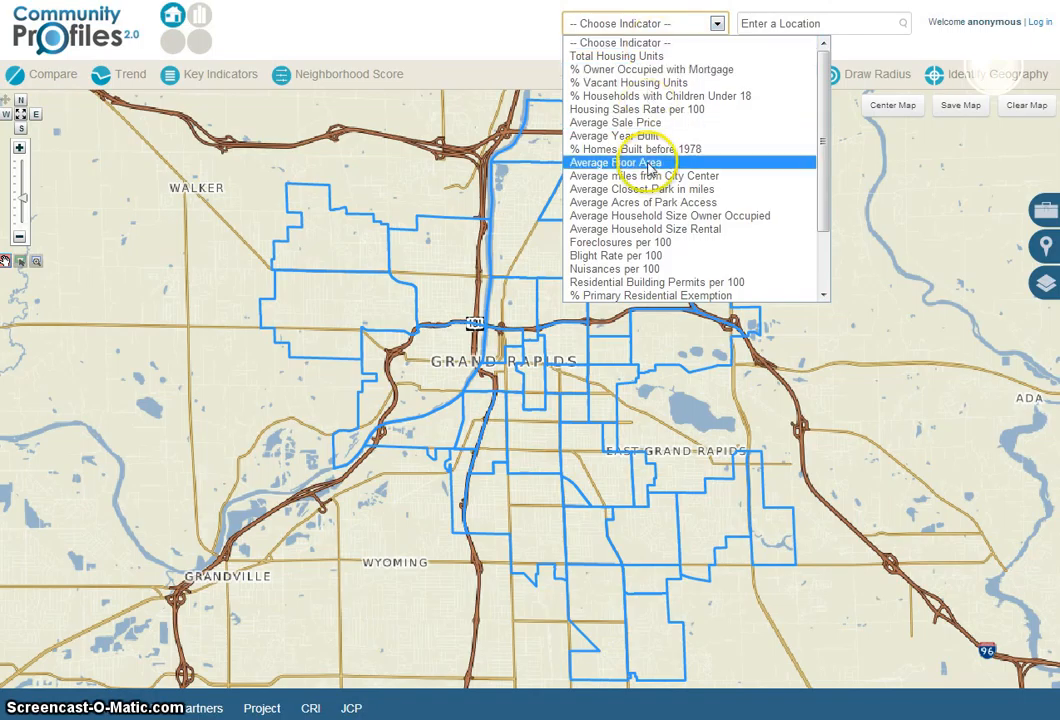
left_click(650, 282)
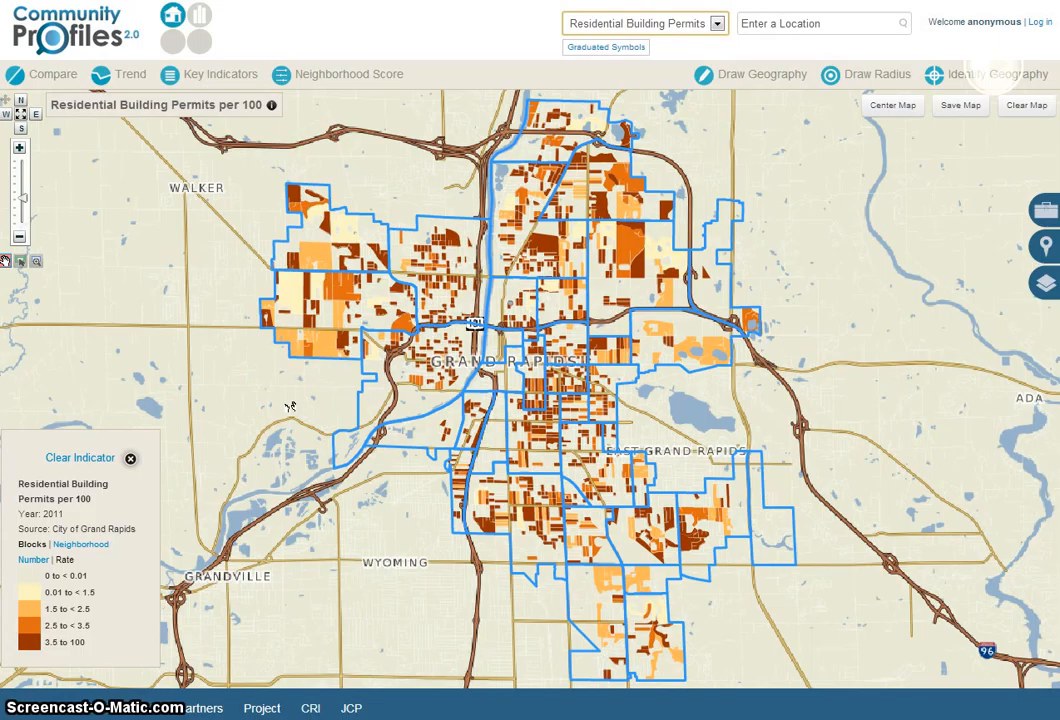
left_click(77, 546)
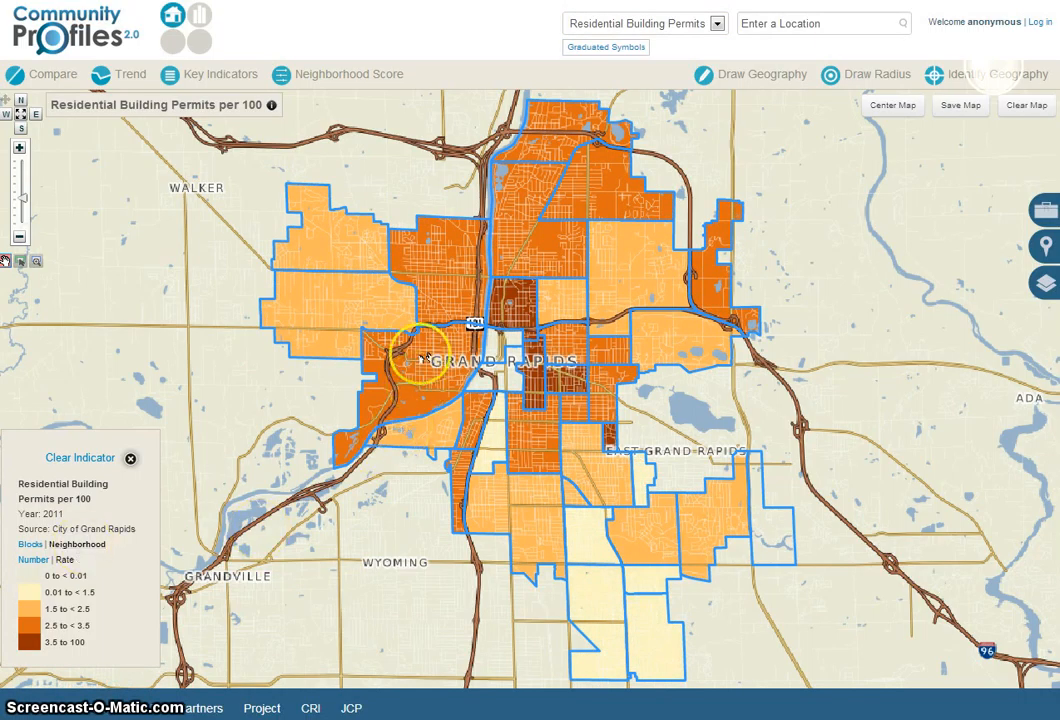
mouse_move(430, 343)
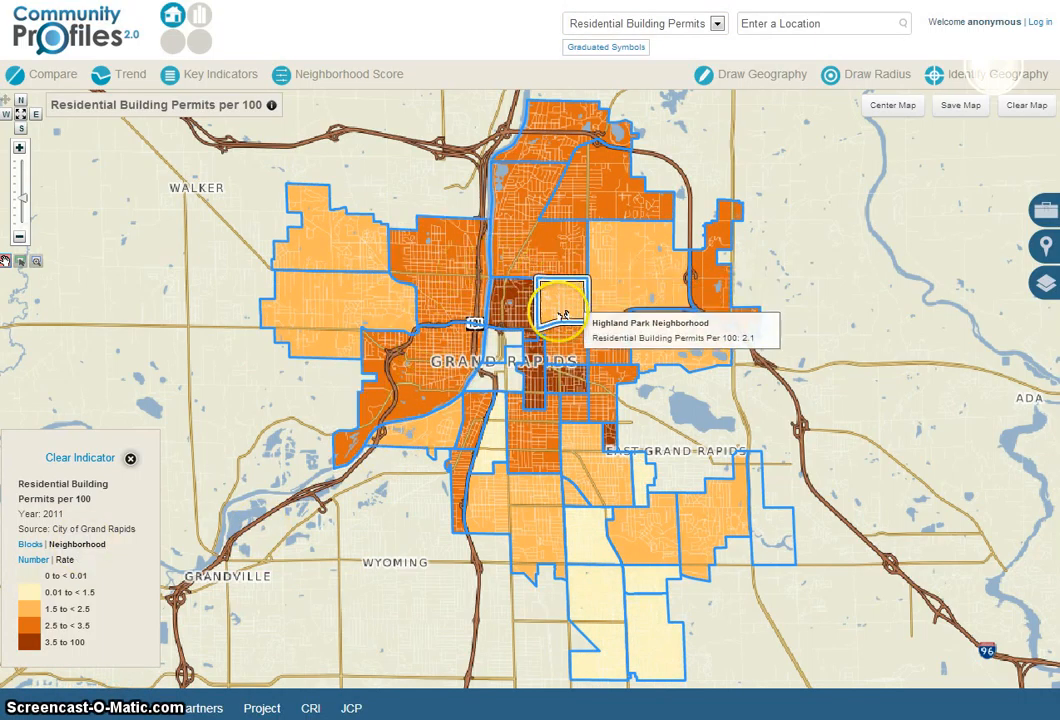
mouse_move(526, 311)
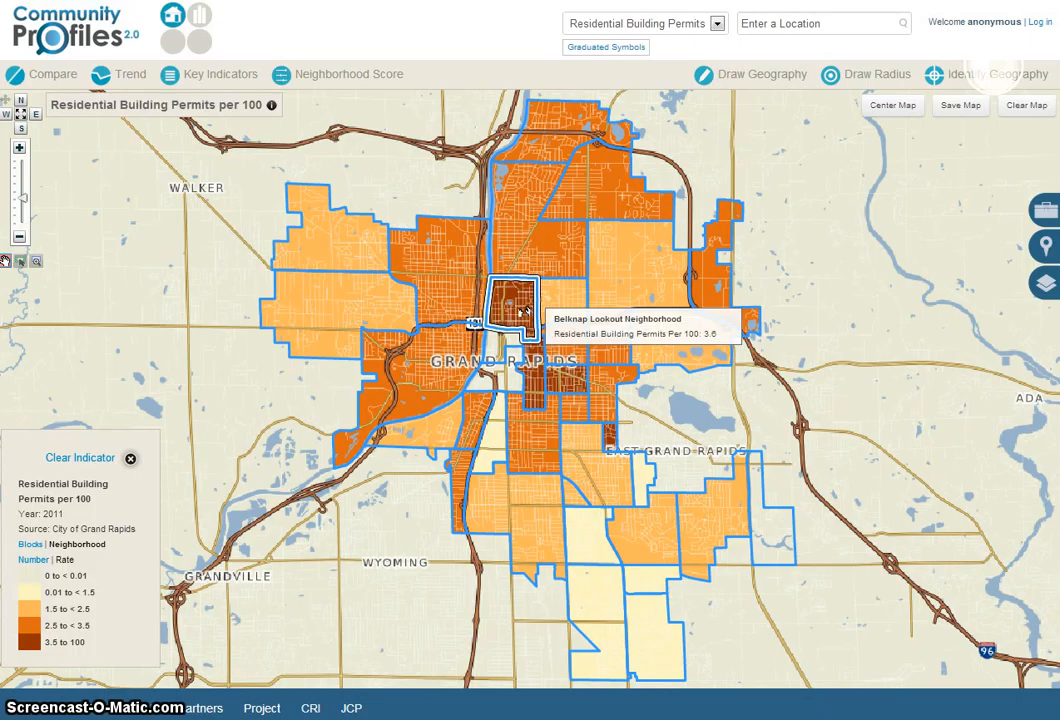
left_click(516, 310)
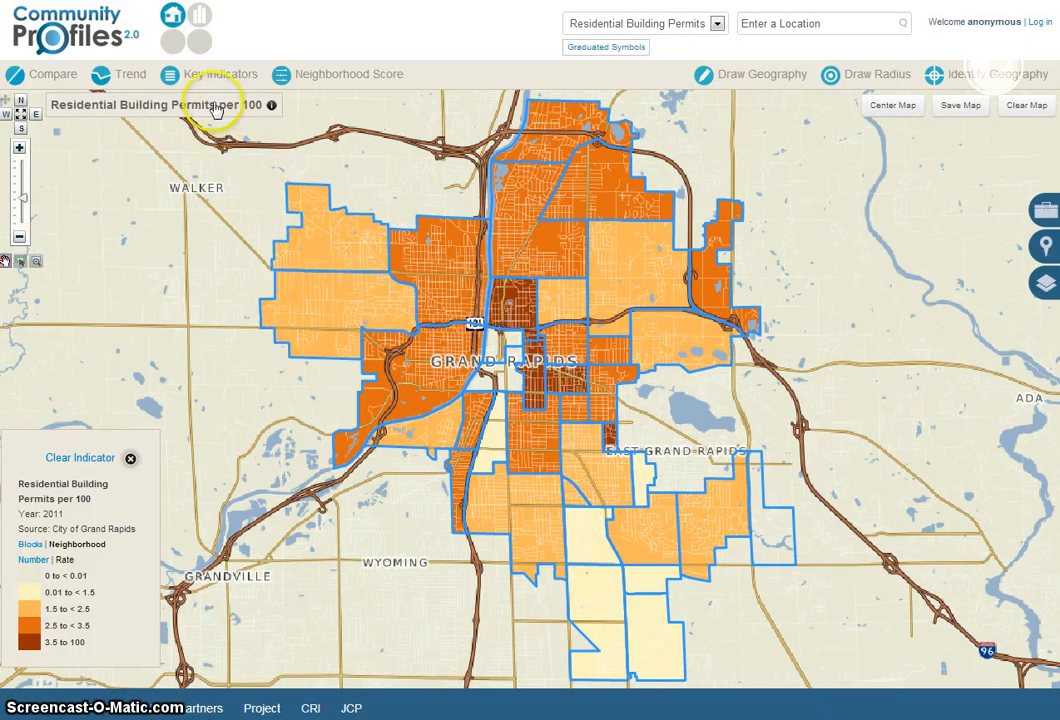
mouse_move(211, 108)
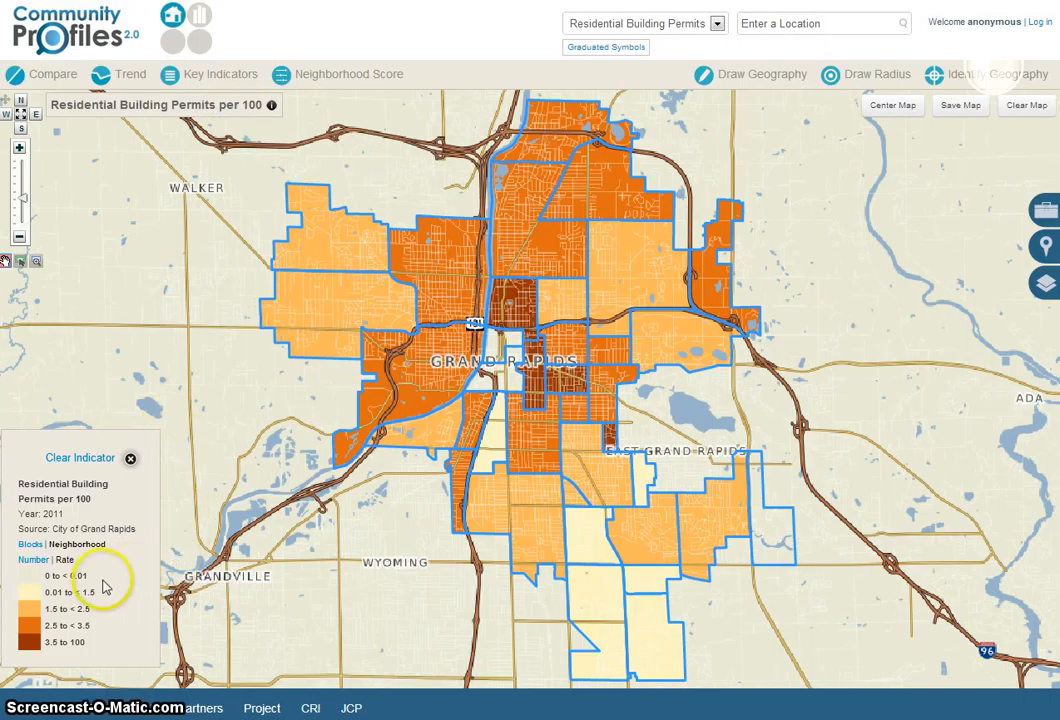
Map the number of building permits per neighborhood instead of the rate
left_click(32, 562)
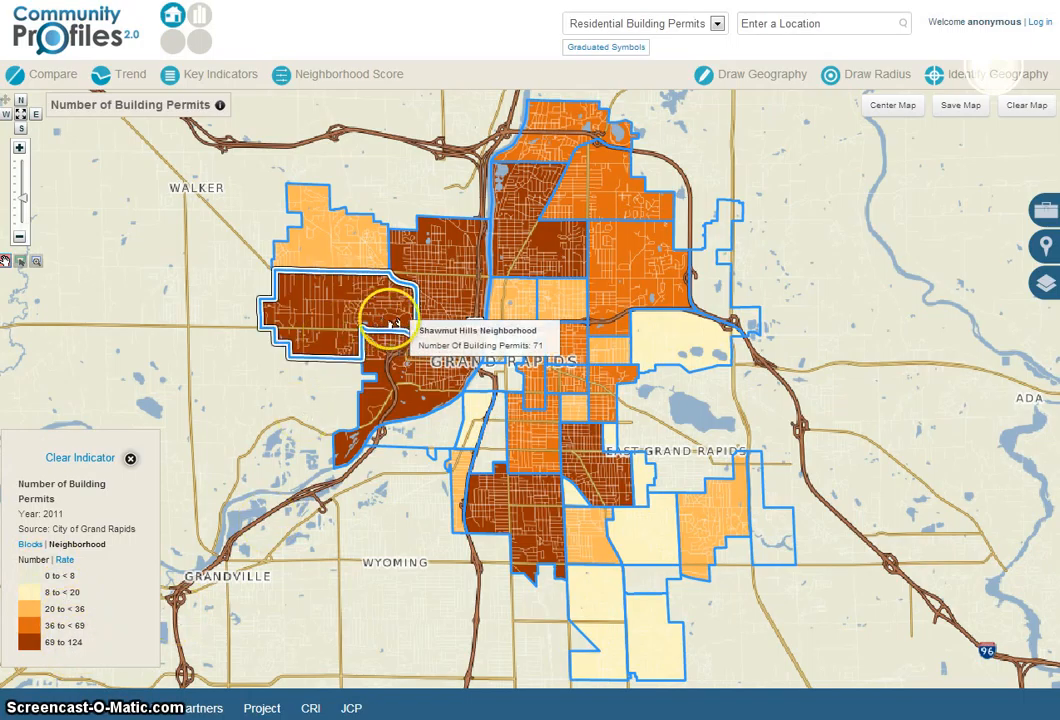
mouse_move(463, 312)
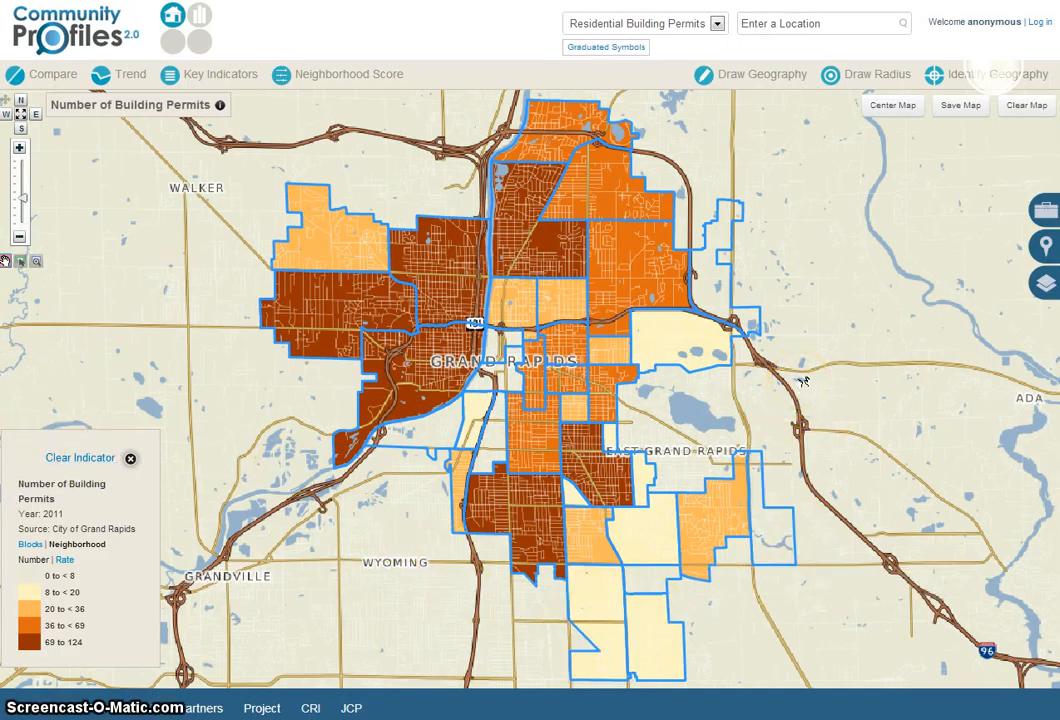
View the login form with its registration option and close it without logging in
left_click(1041, 23)
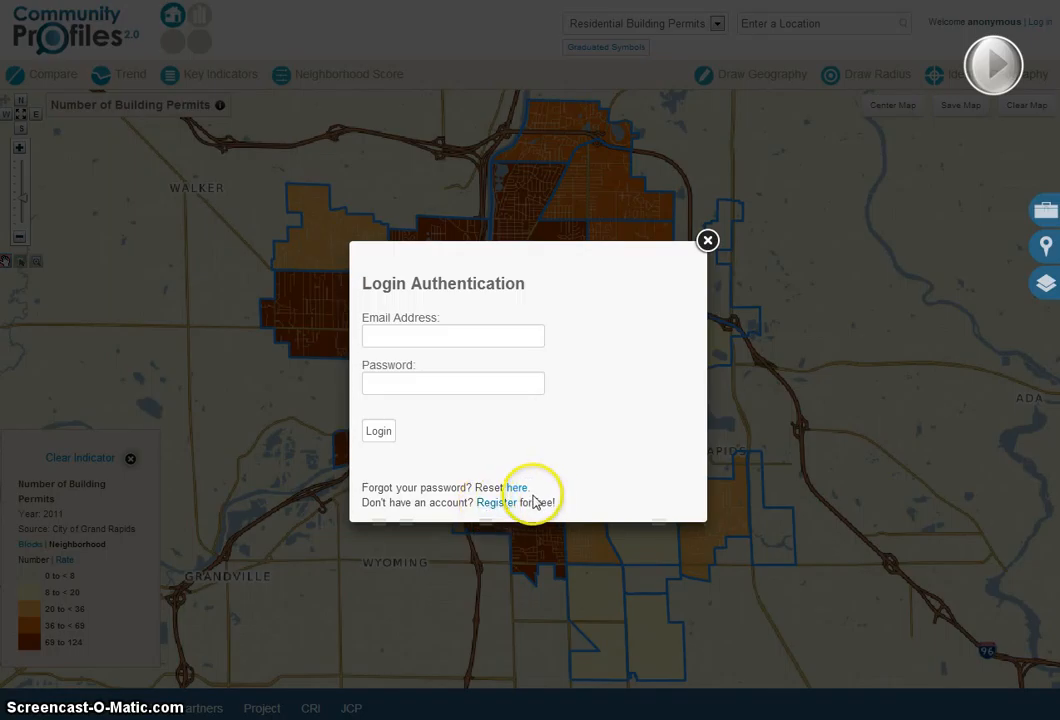
left_click(707, 241)
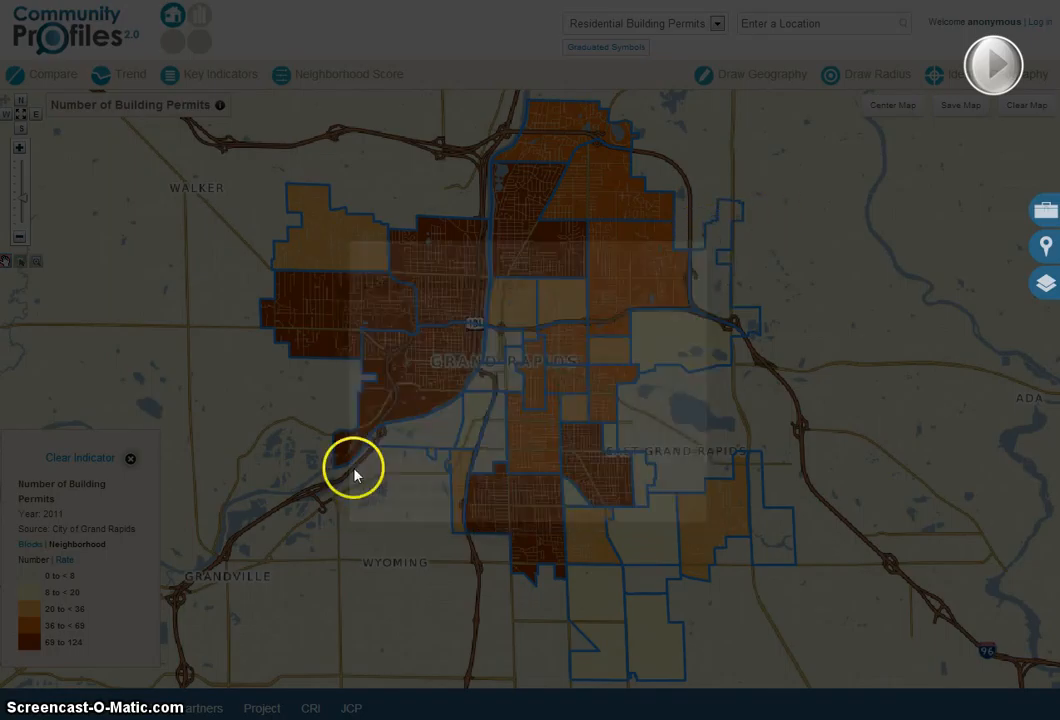
Set the building permits map to block level and display it as a rate
left_click(31, 545)
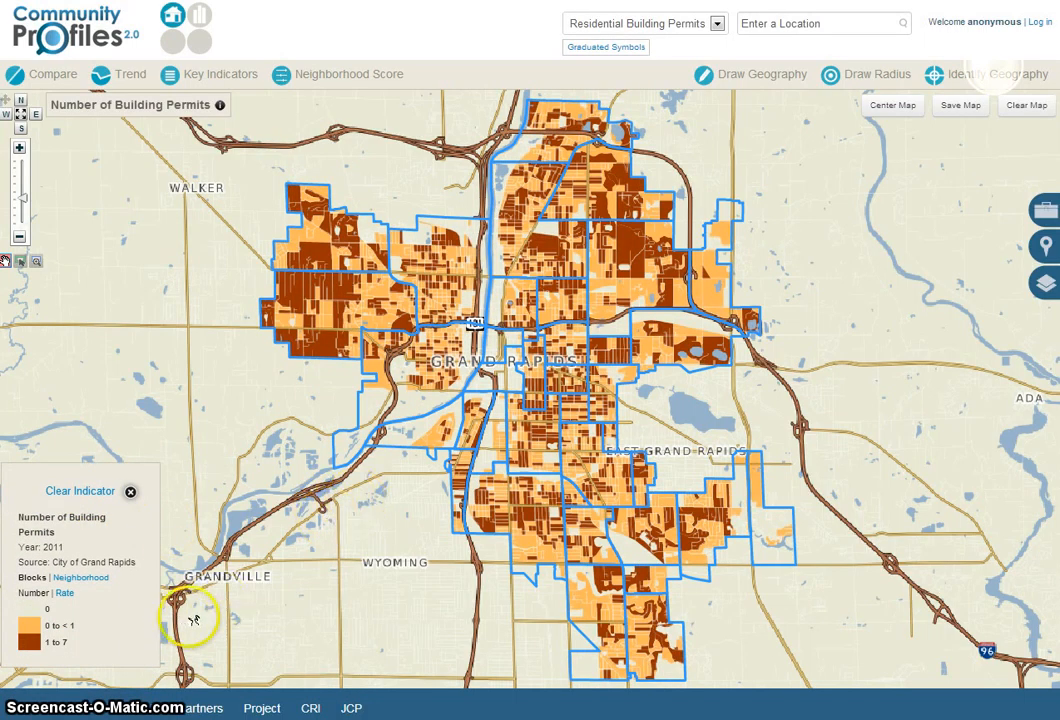
left_click(66, 595)
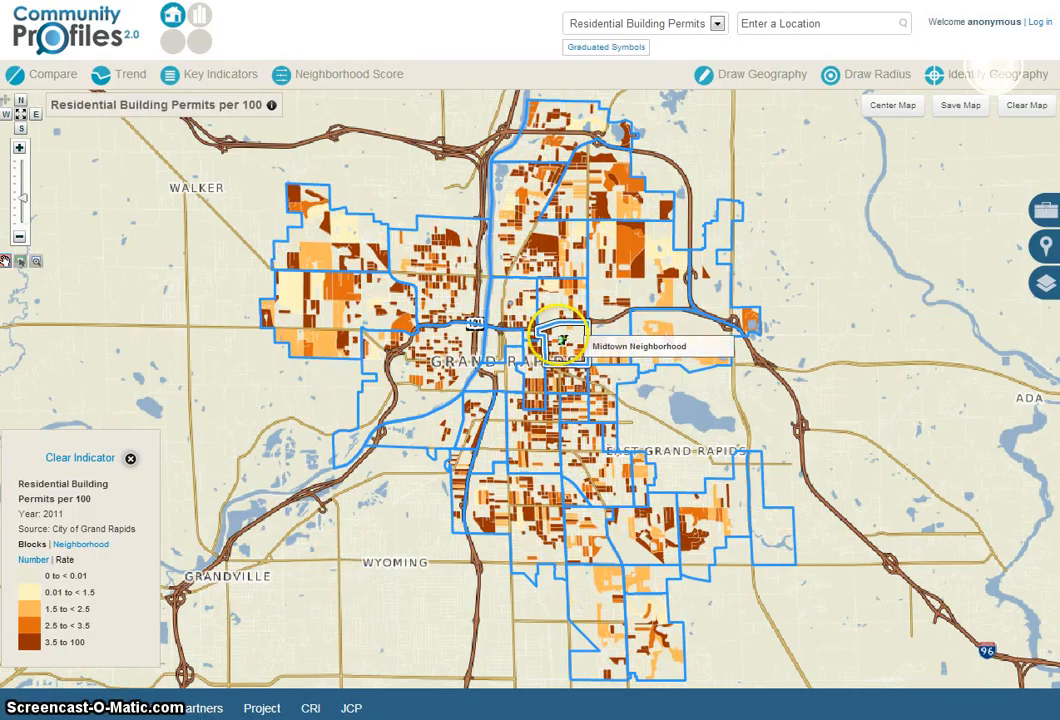
Identify the geographies that contain a point in the Midtown neighborhood and close the resulting list
double_click(563, 340)
double_click(563, 340)
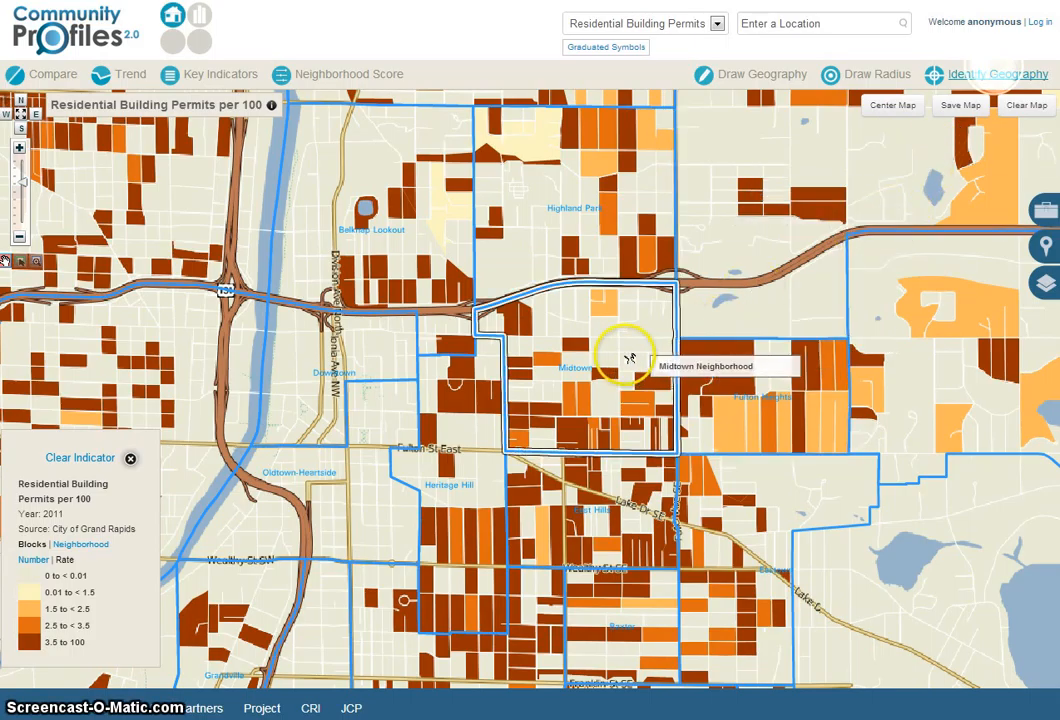
left_click(610, 392)
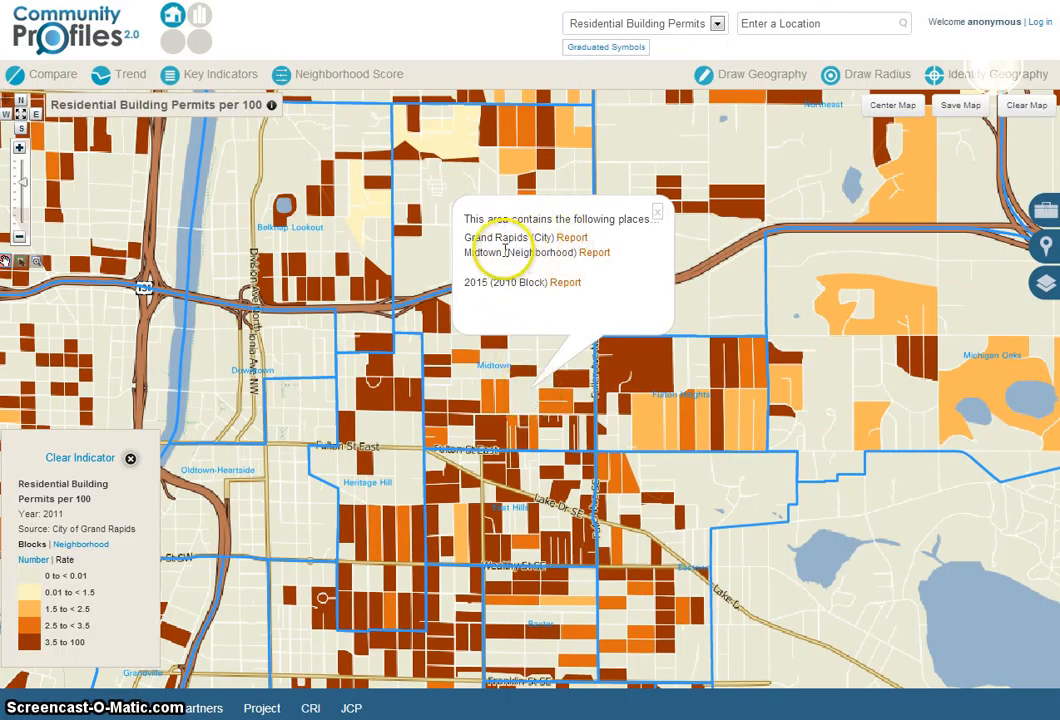
left_click(659, 213)
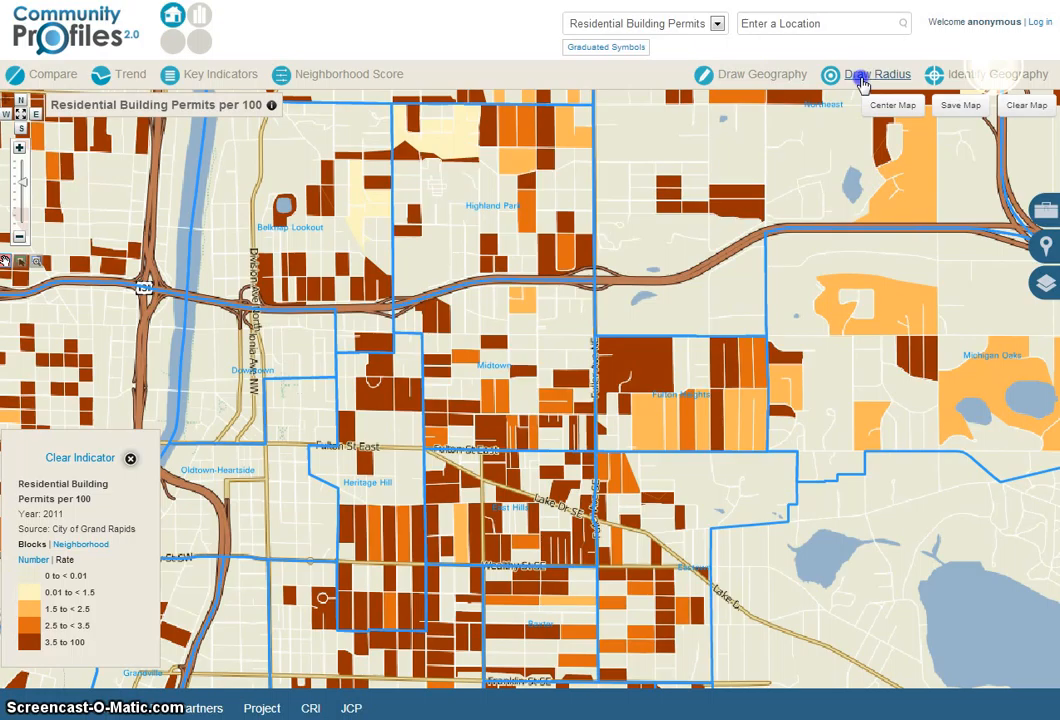
Draw a .50 mile radius around a chosen point in the southeast of the Midtown neighborhood
left_click(866, 74)
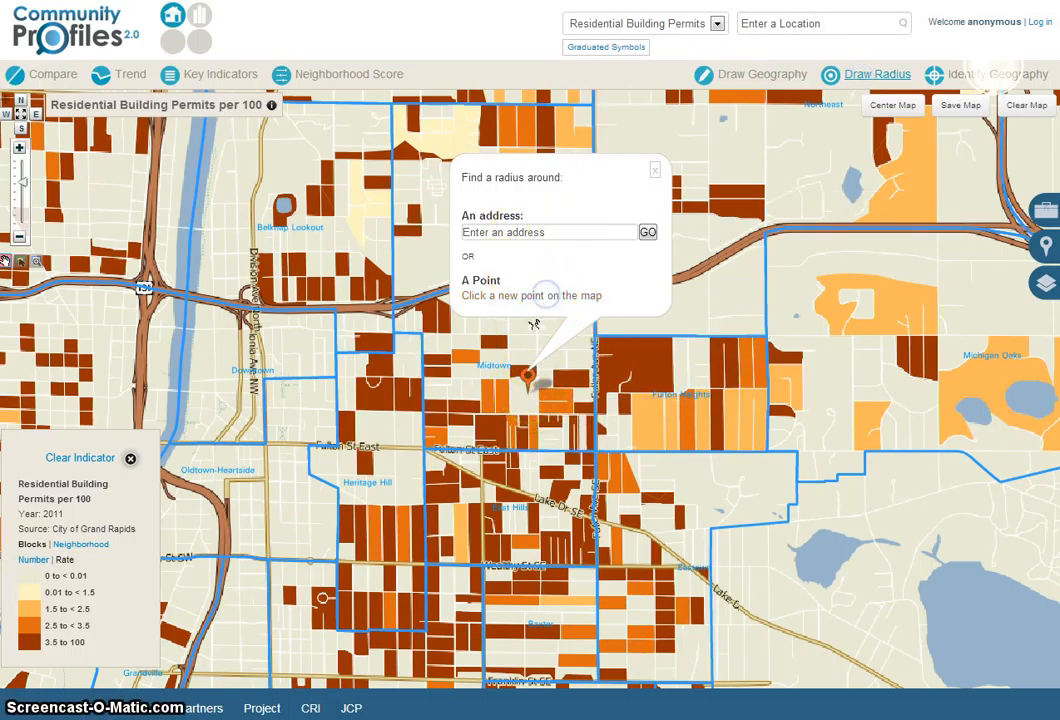
left_click(546, 295)
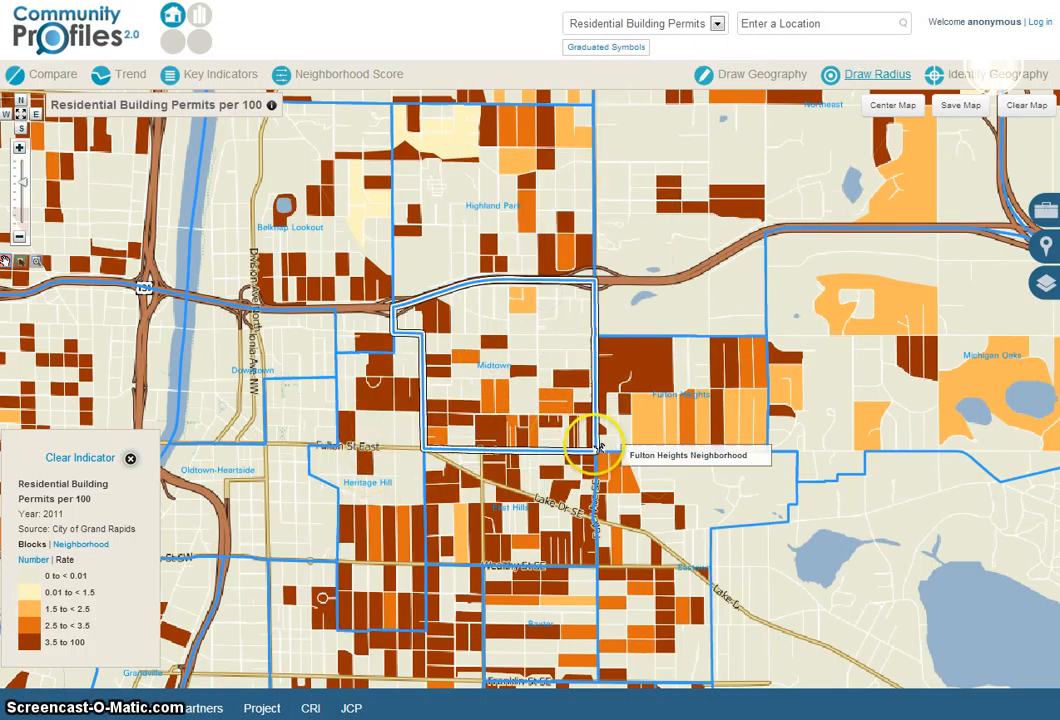
left_click(560, 412)
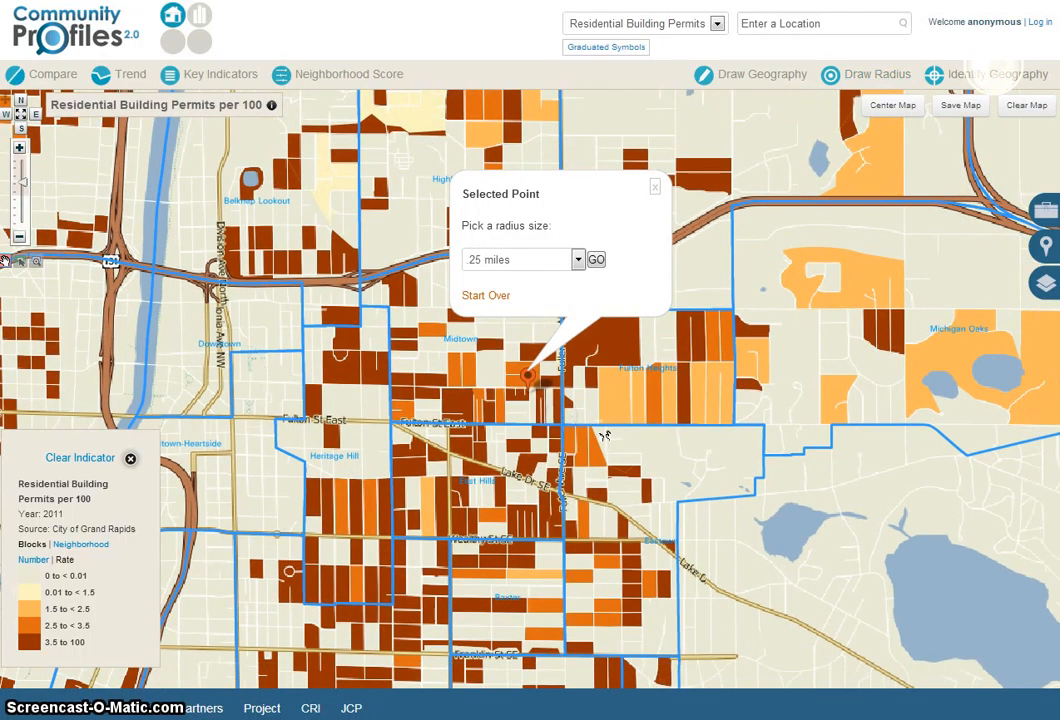
left_click(578, 260)
left_click(533, 296)
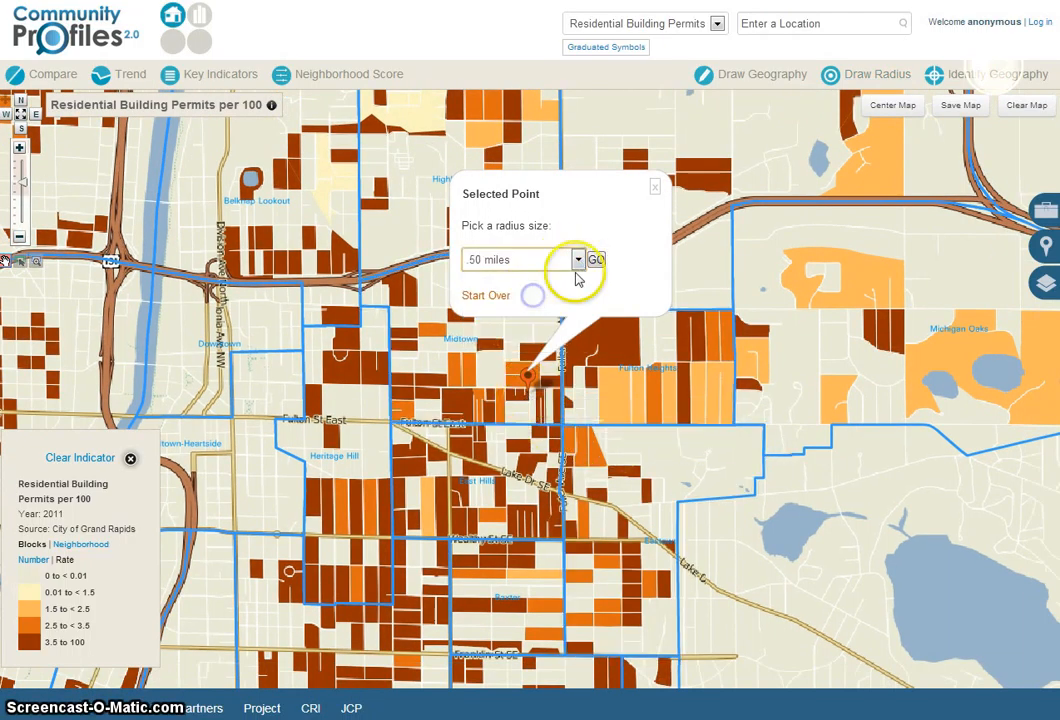
left_click(597, 262)
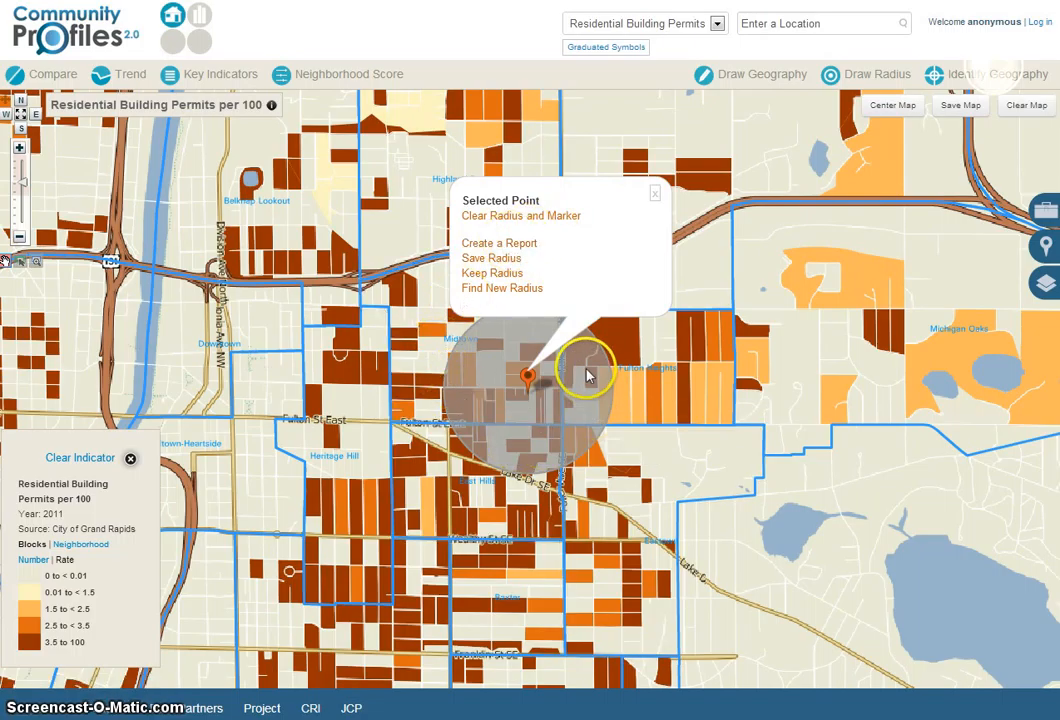
left_click(654, 192)
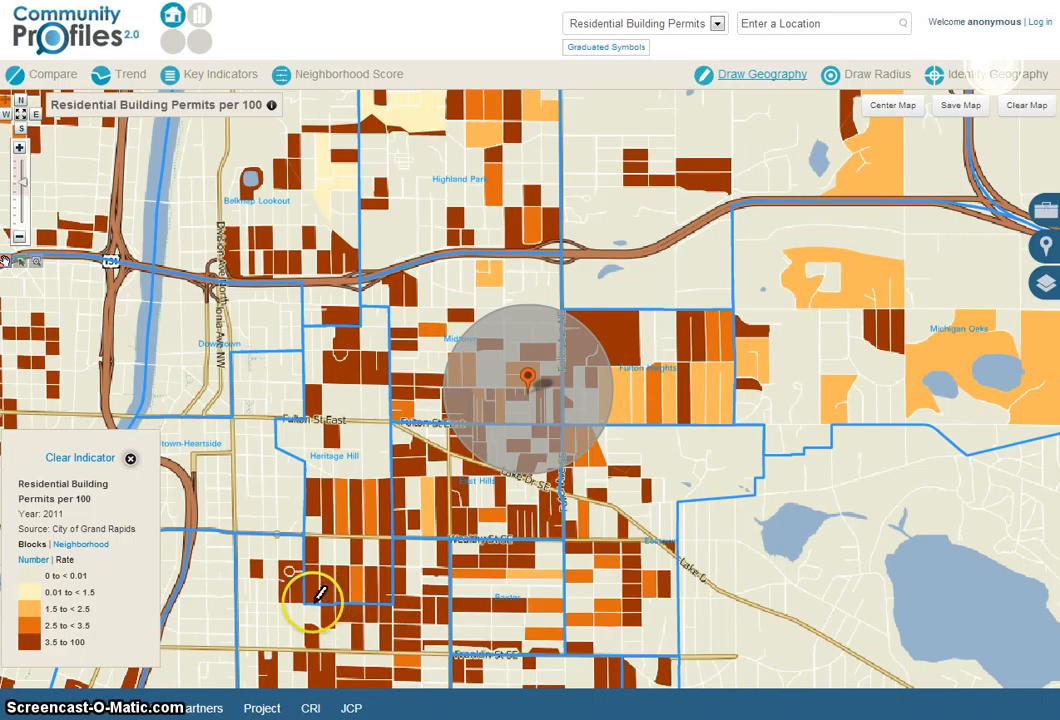
Draw a custom geography covering the blocks of southern Heritage Hill and the adjoining western part of East Hills
left_click(398, 528)
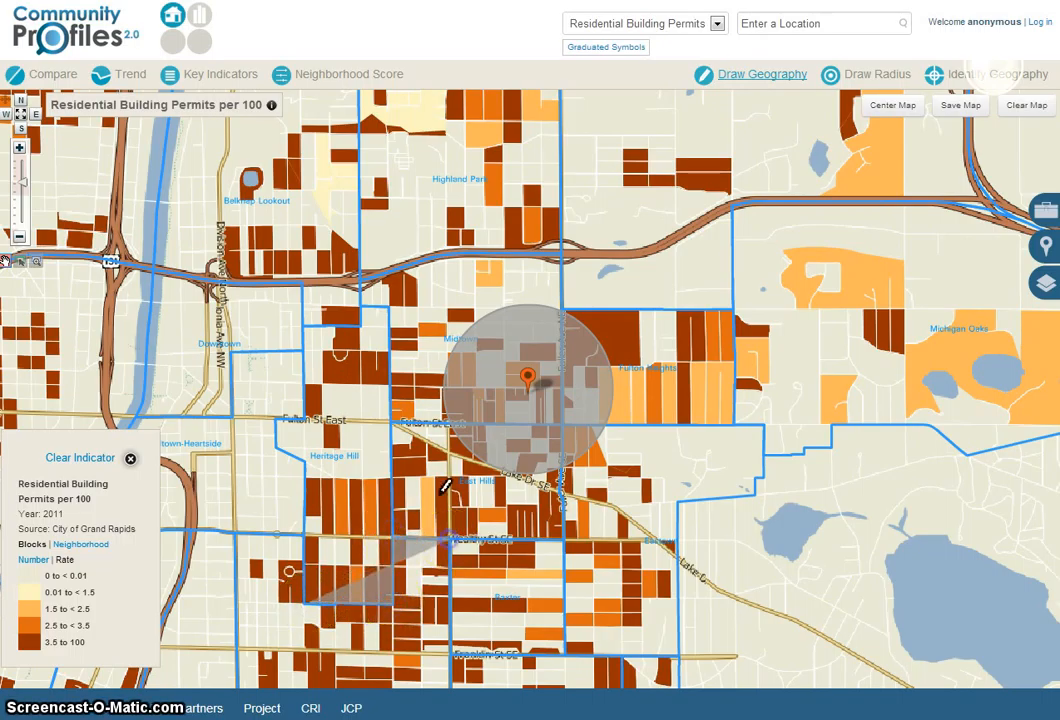
left_click(308, 476)
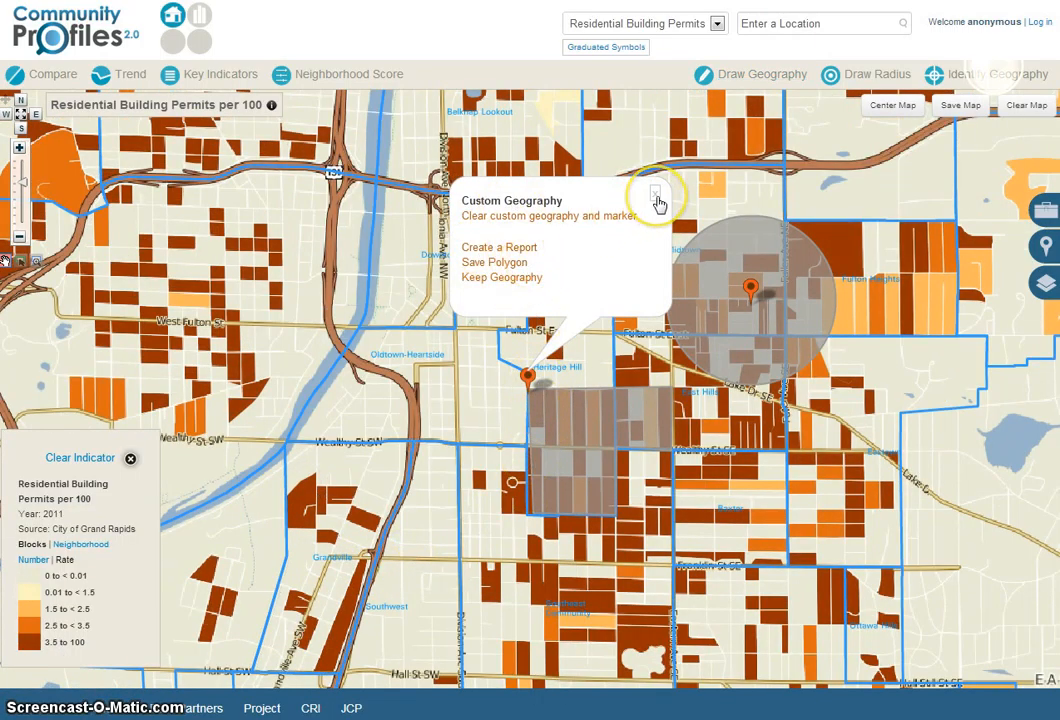
left_click(657, 199)
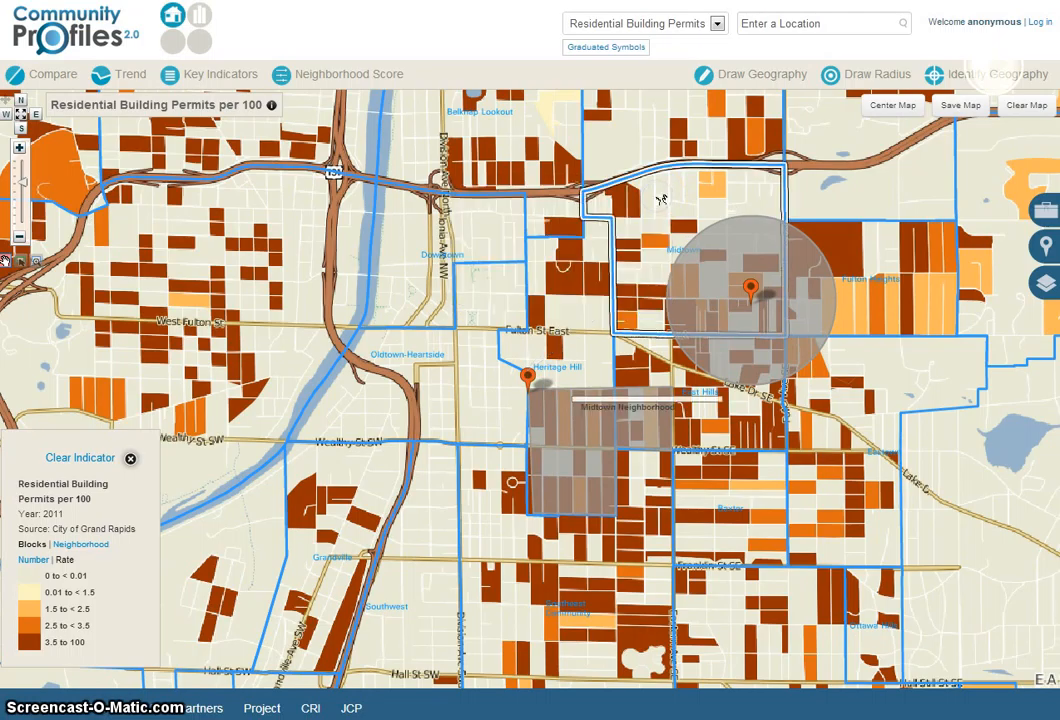
Overlay Blight Rate per 100 on the map as graduated symbols
left_click(613, 49)
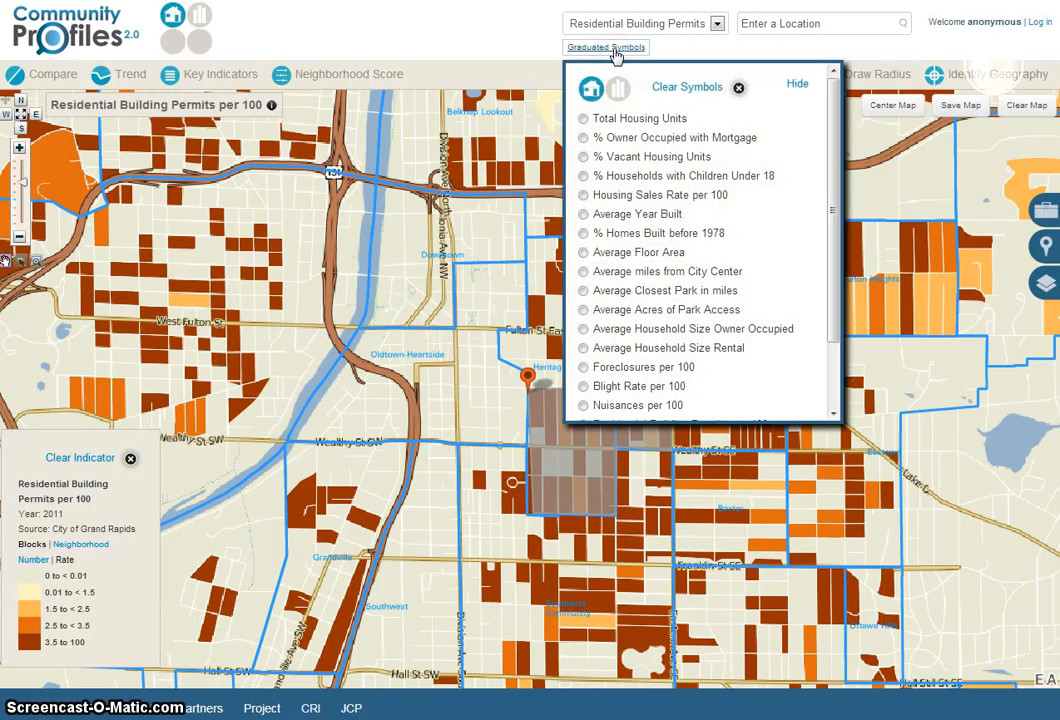
left_click(584, 387)
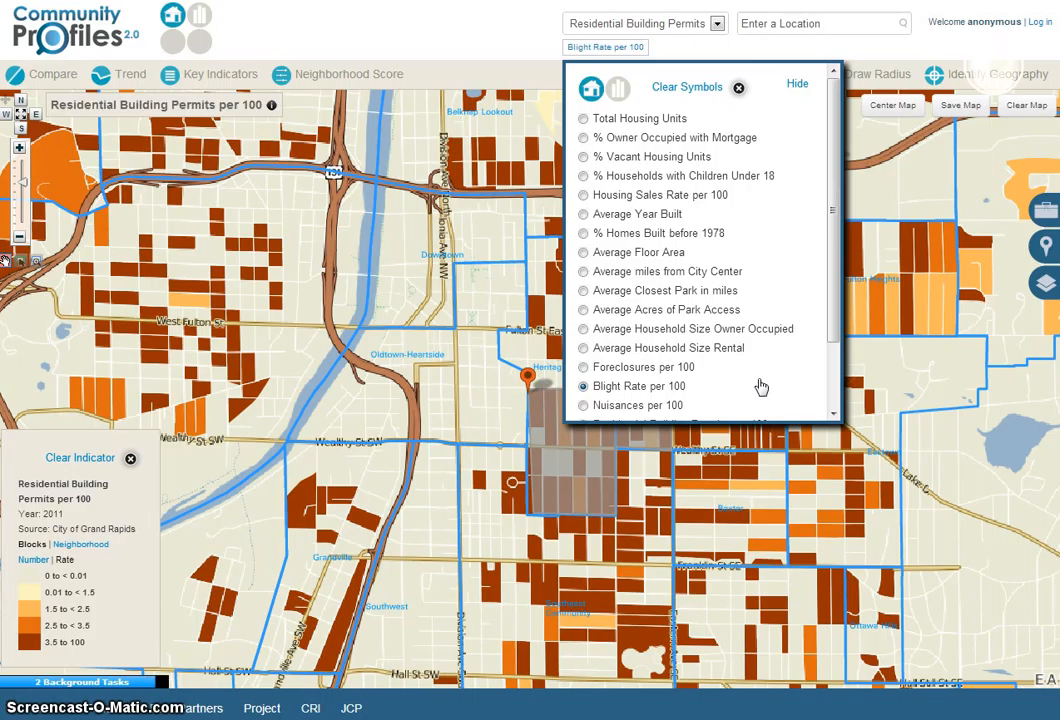
Hide the graduated symbols list and show the Public Schools points on the map
left_click(798, 86)
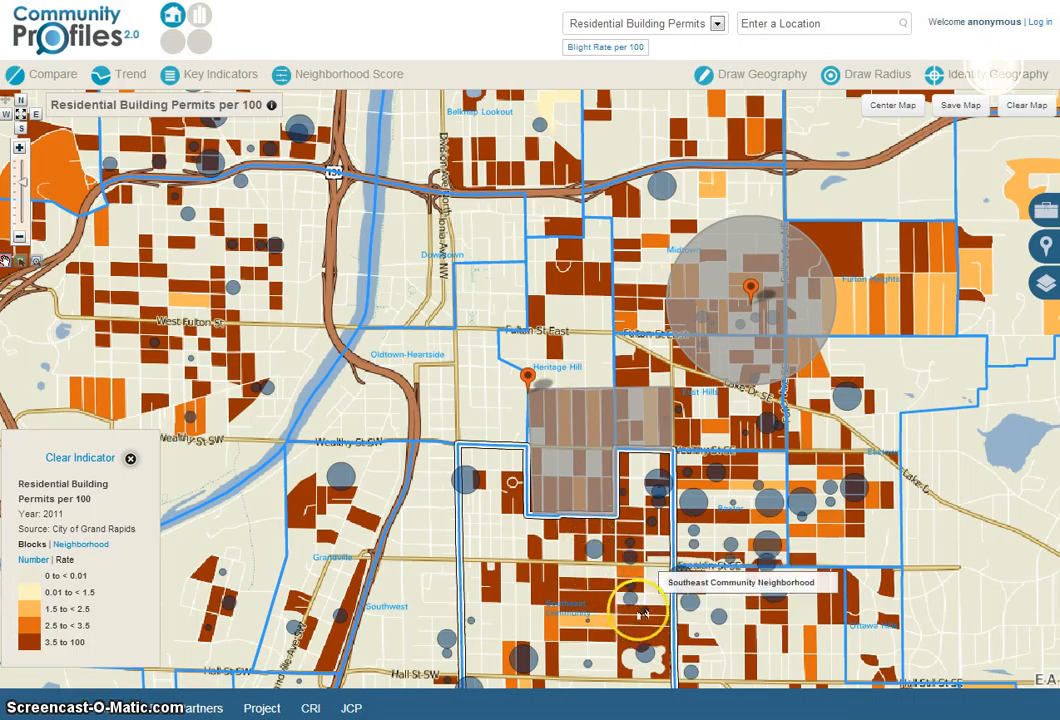
left_click(597, 587)
left_click_drag(597, 587, 614, 563)
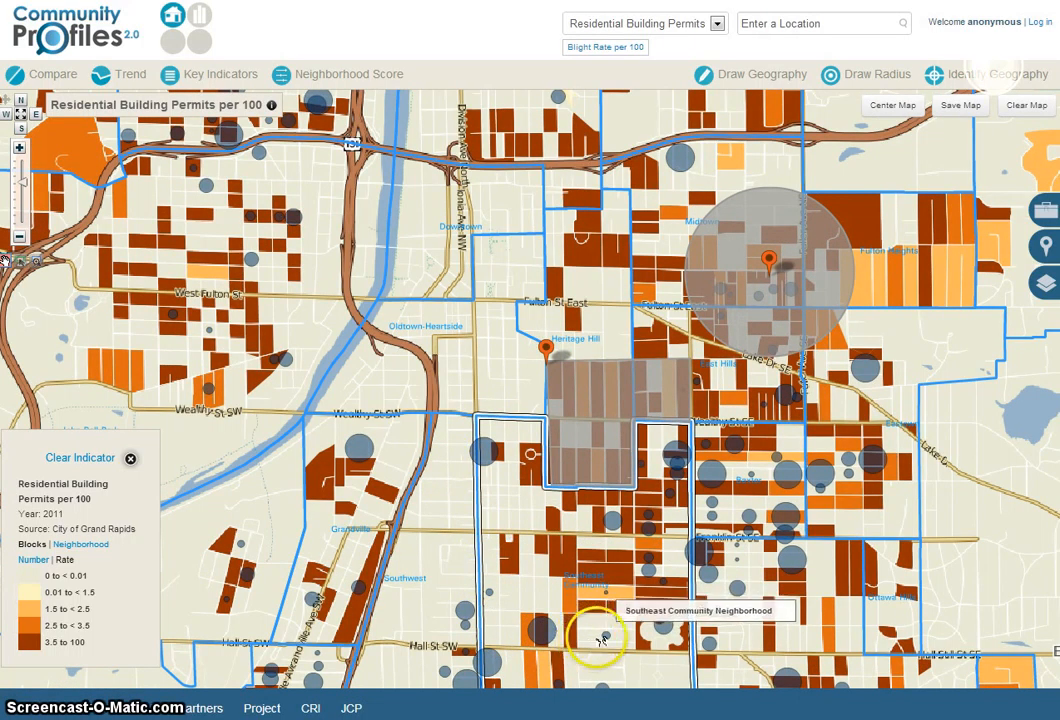
left_click_drag(835, 432, 785, 455)
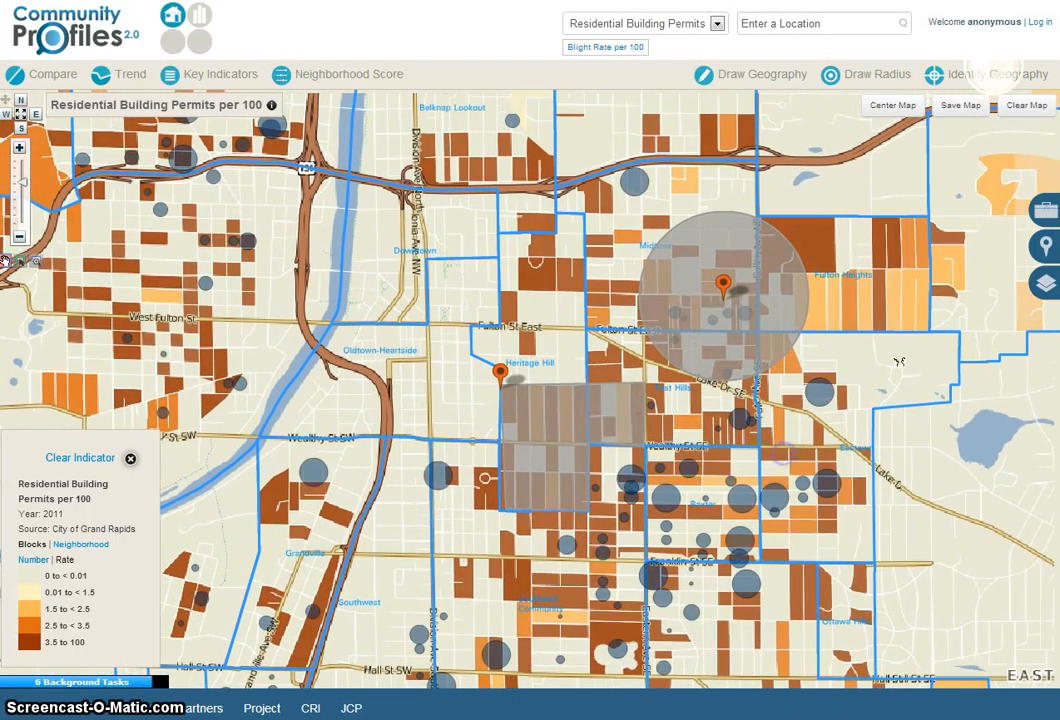
left_click(1048, 248)
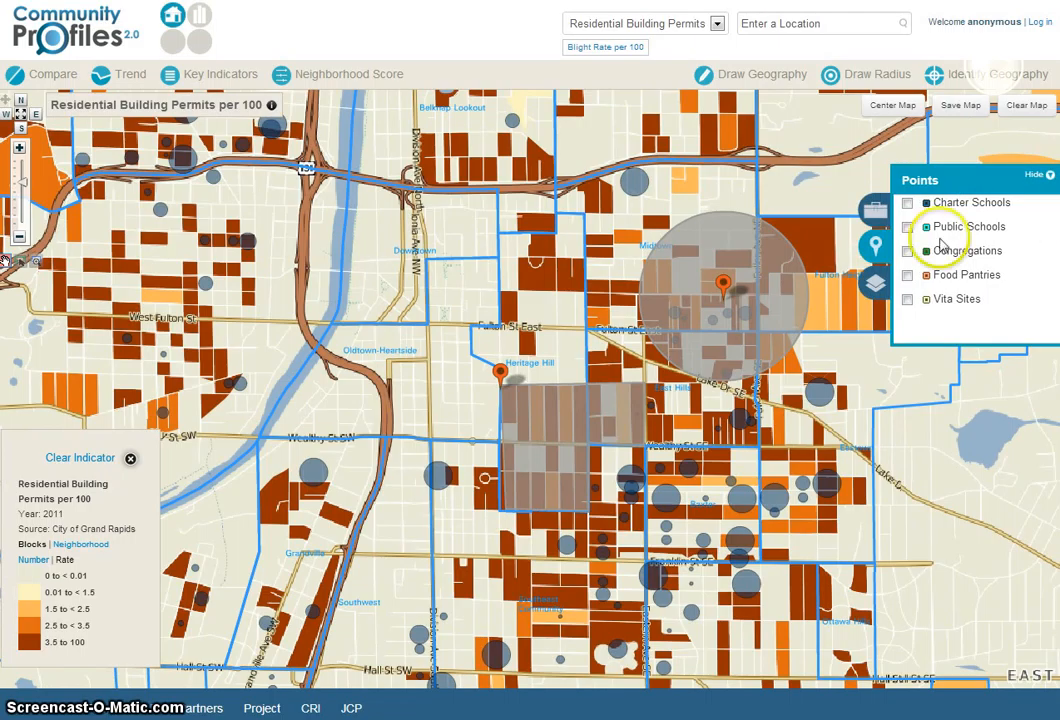
left_click(907, 229)
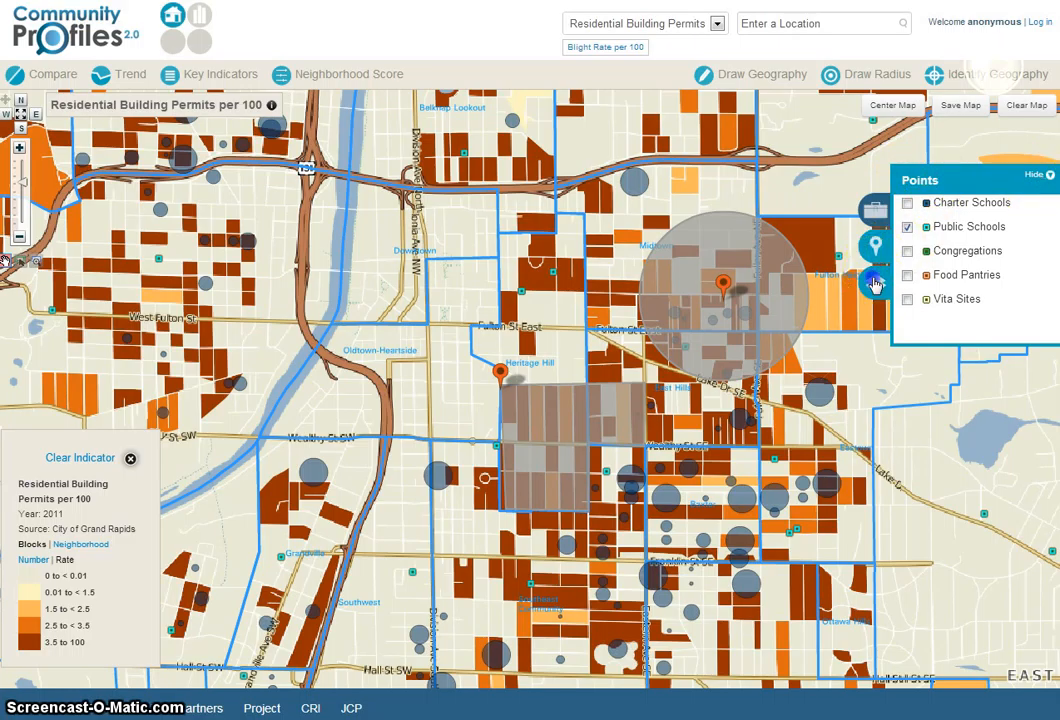
Replace the Neighborhoods boundaries with Tracts boundaries, turn on the tract labels, and hide the layer options
left_click(876, 283)
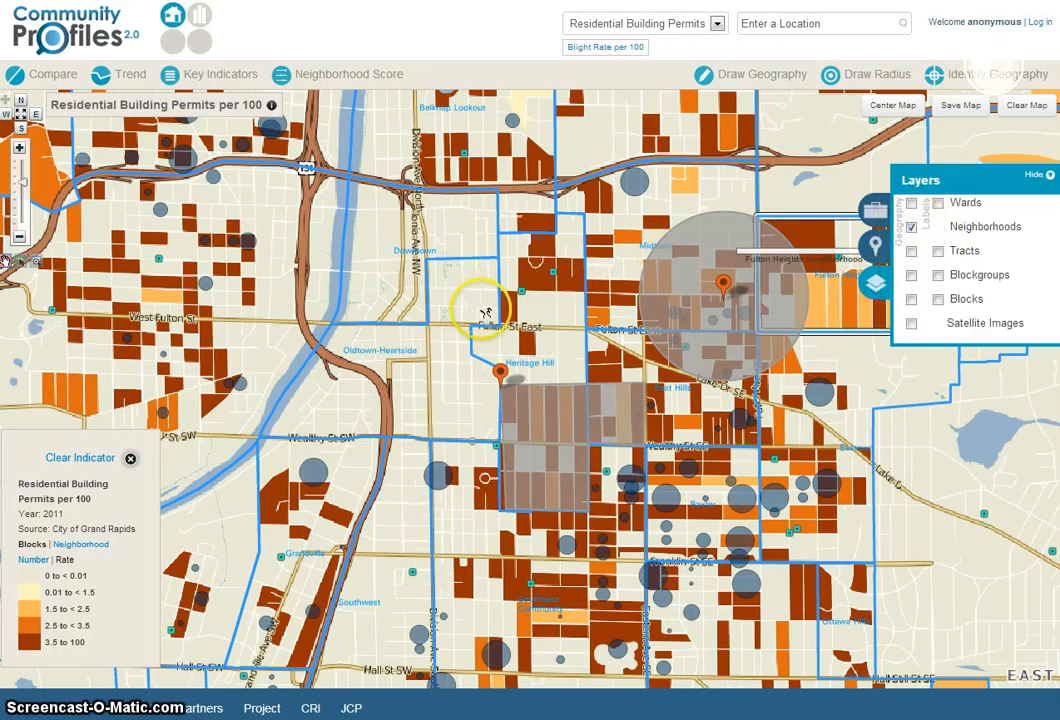
left_click(912, 228)
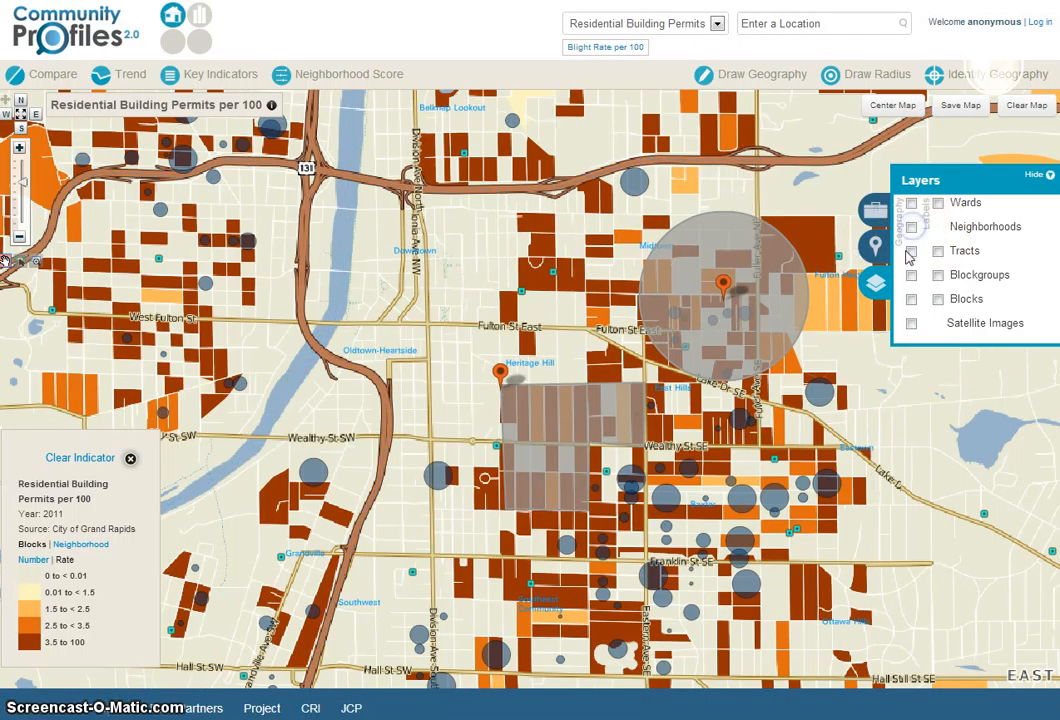
left_click(912, 252)
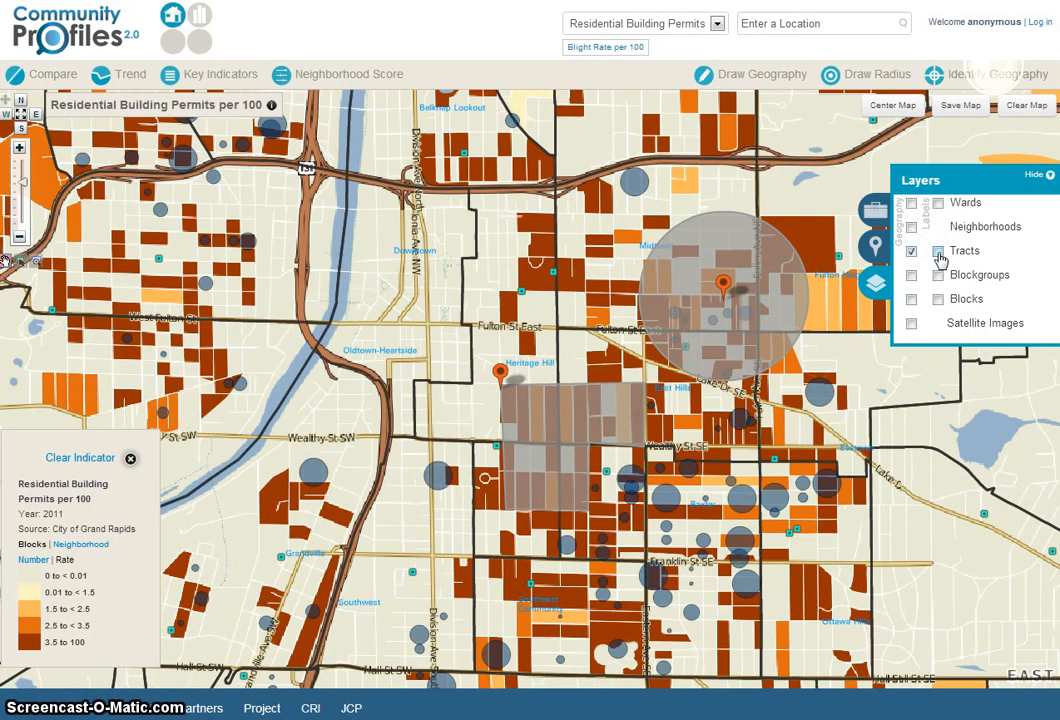
left_click(938, 251)
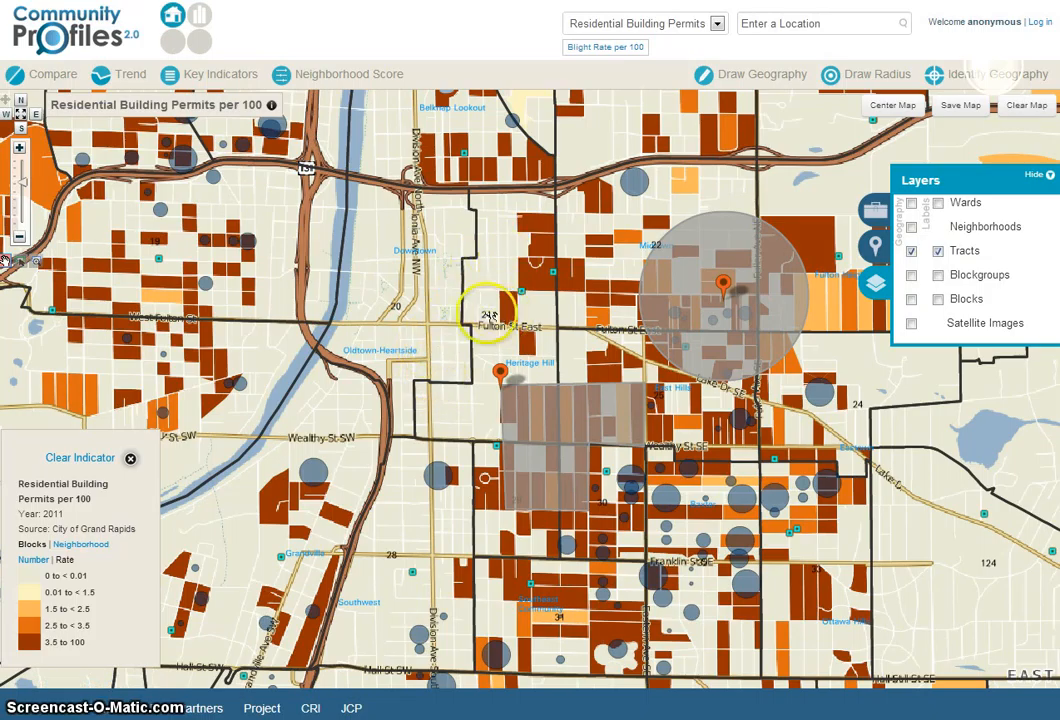
left_click_drag(467, 300, 418, 325)
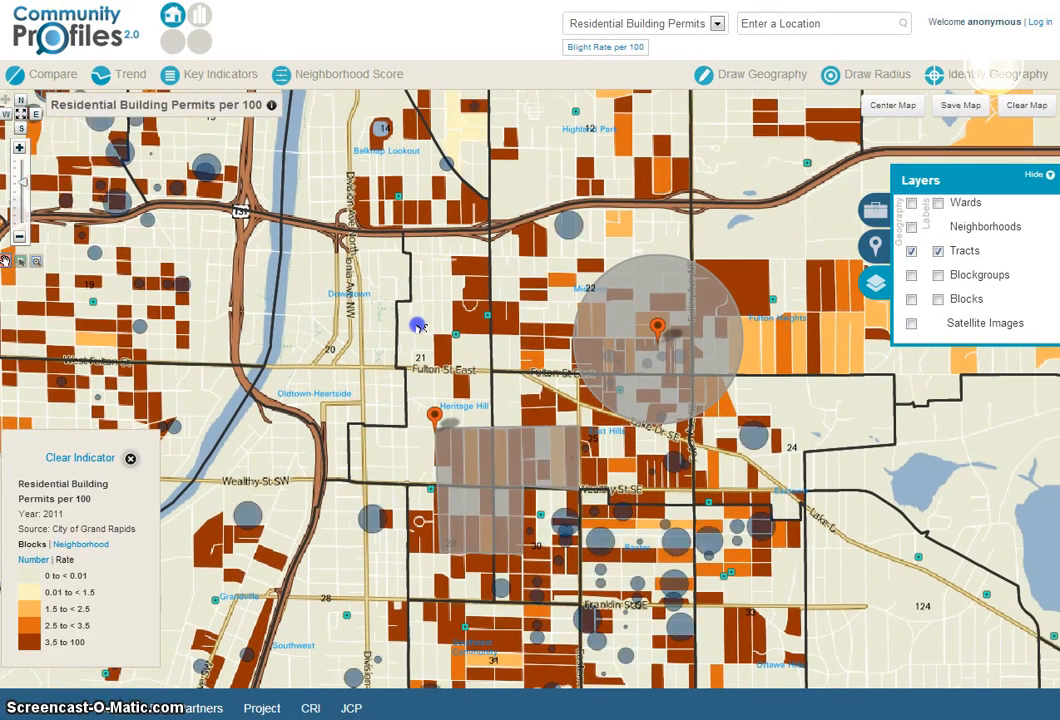
left_click(1033, 175)
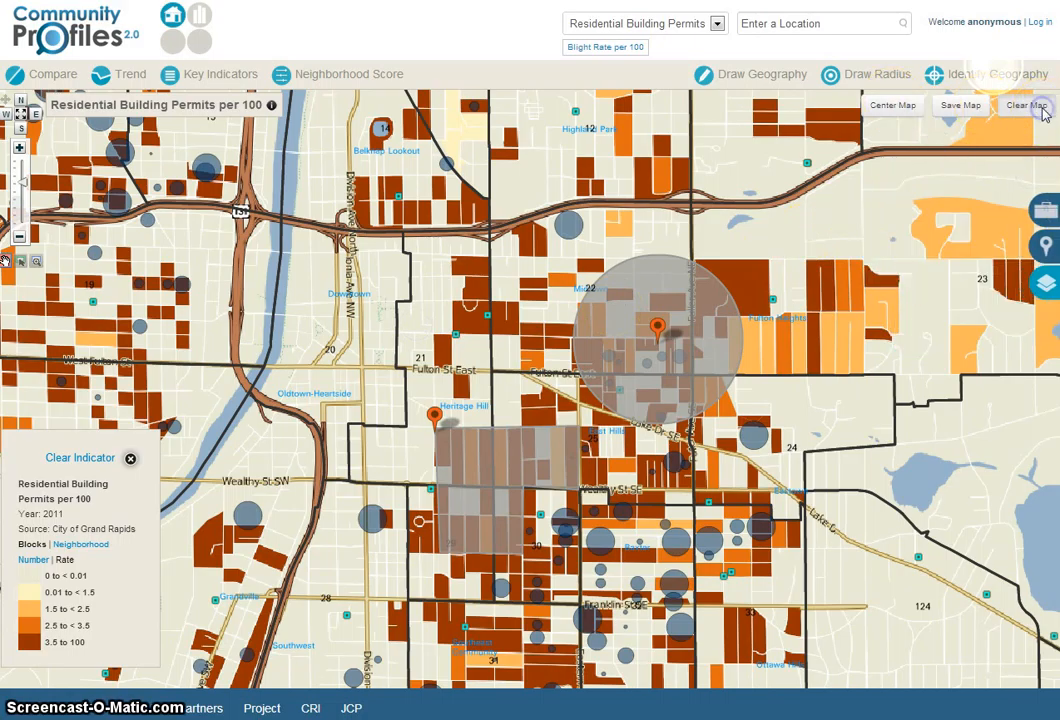
Clear the mapped indicator and graduated symbols from the map
left_click(1024, 110)
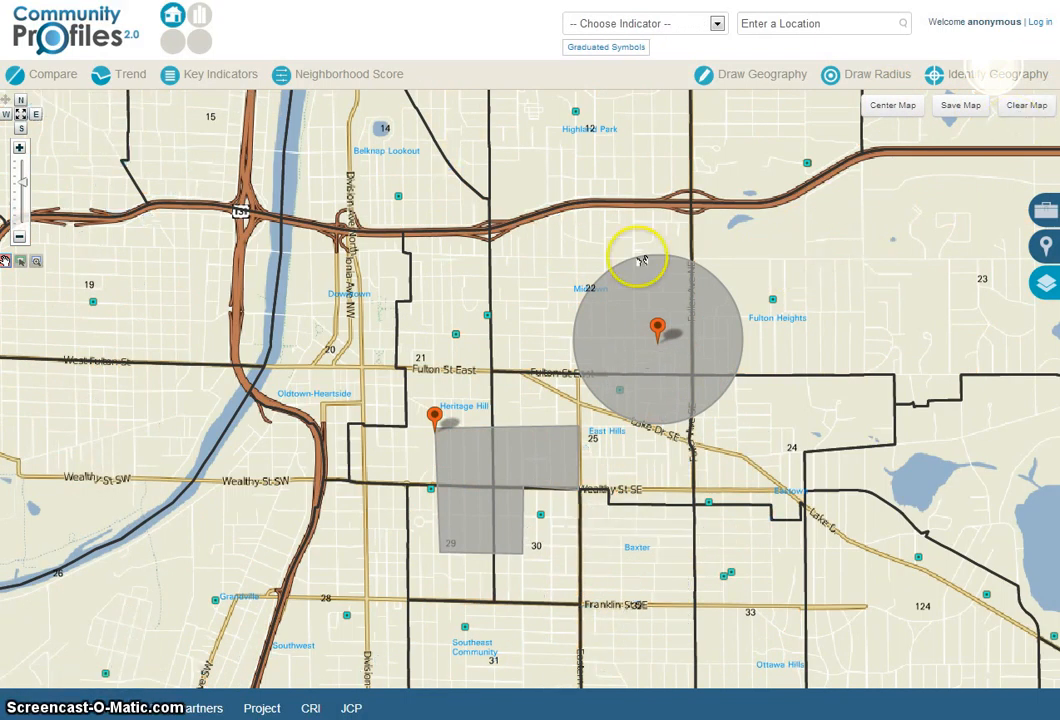
left_click_drag(532, 268, 544, 265)
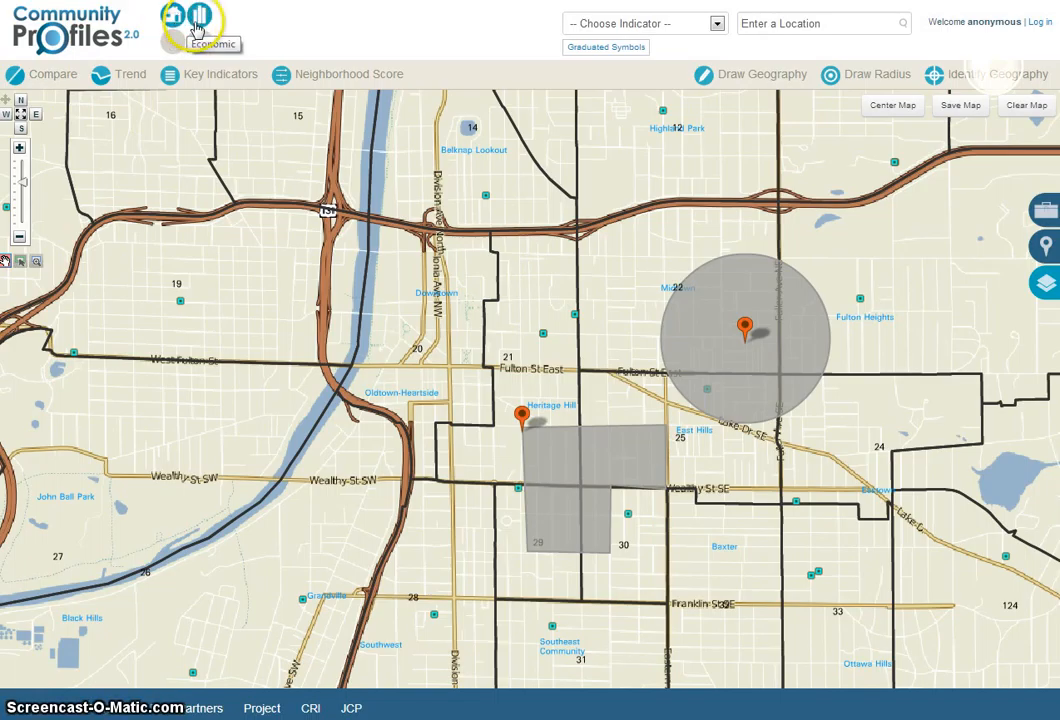
Build a comparison chart of Residential Building Permits per 100 for Fulton Heights, Eastown and Highland Park
left_click(50, 78)
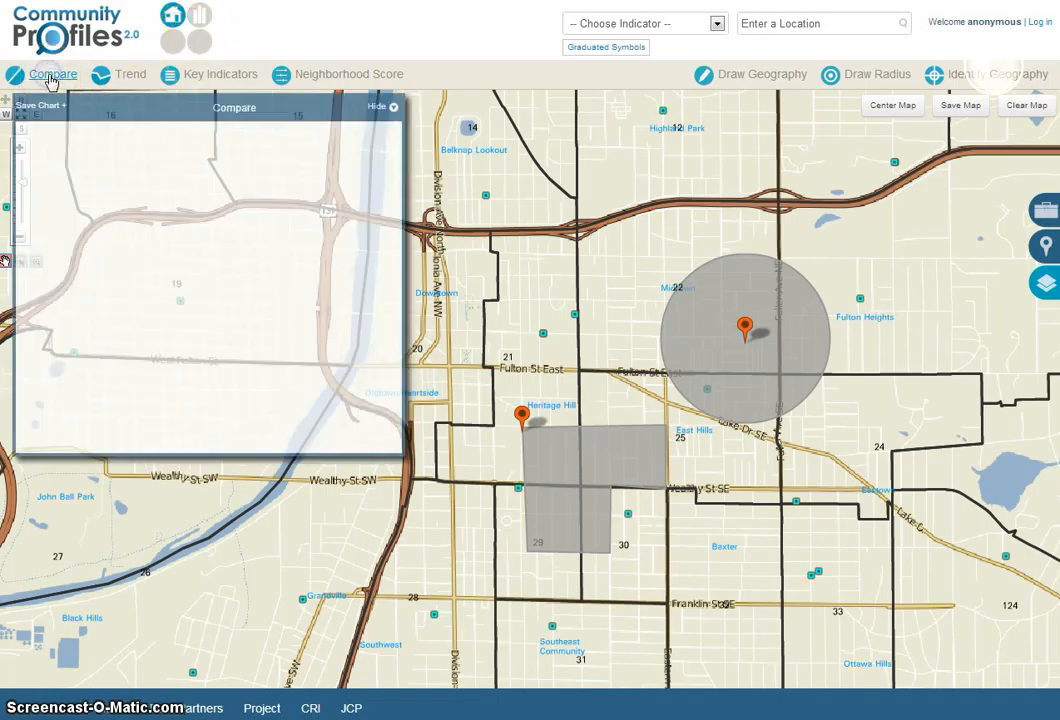
left_click(168, 527)
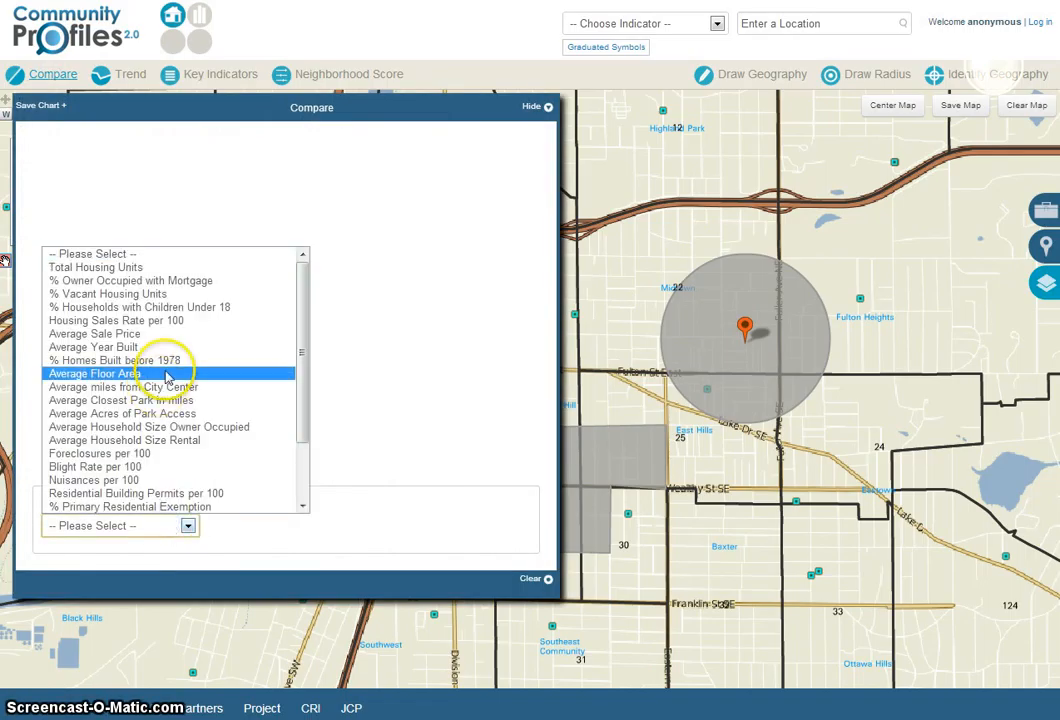
left_click(157, 494)
left_click(291, 525)
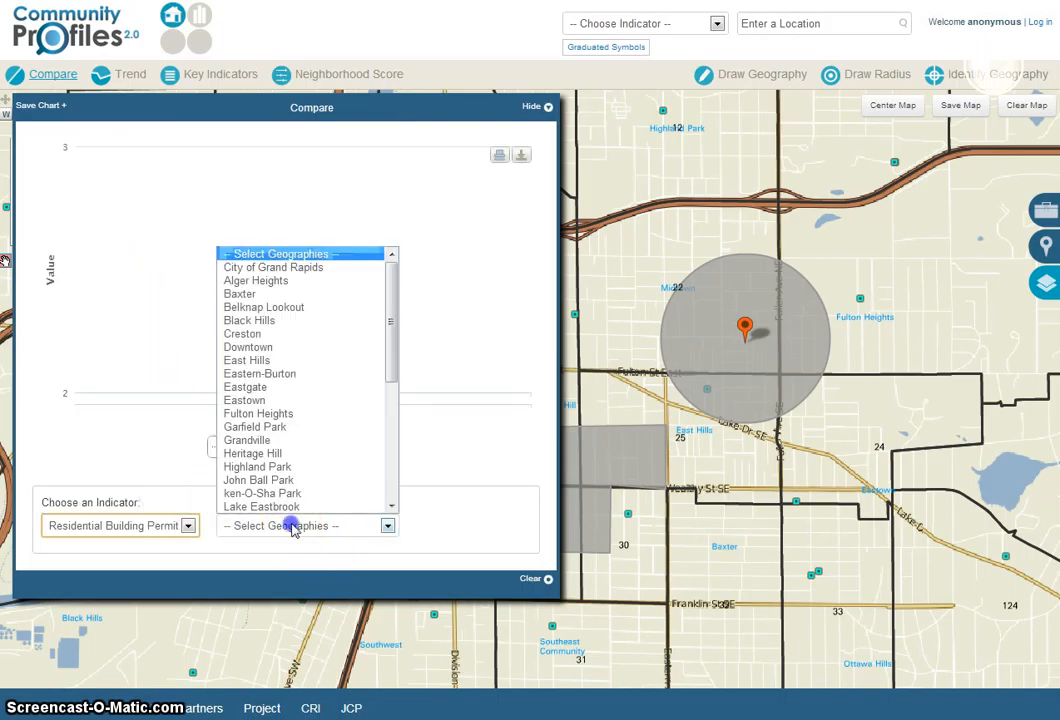
left_click(297, 416)
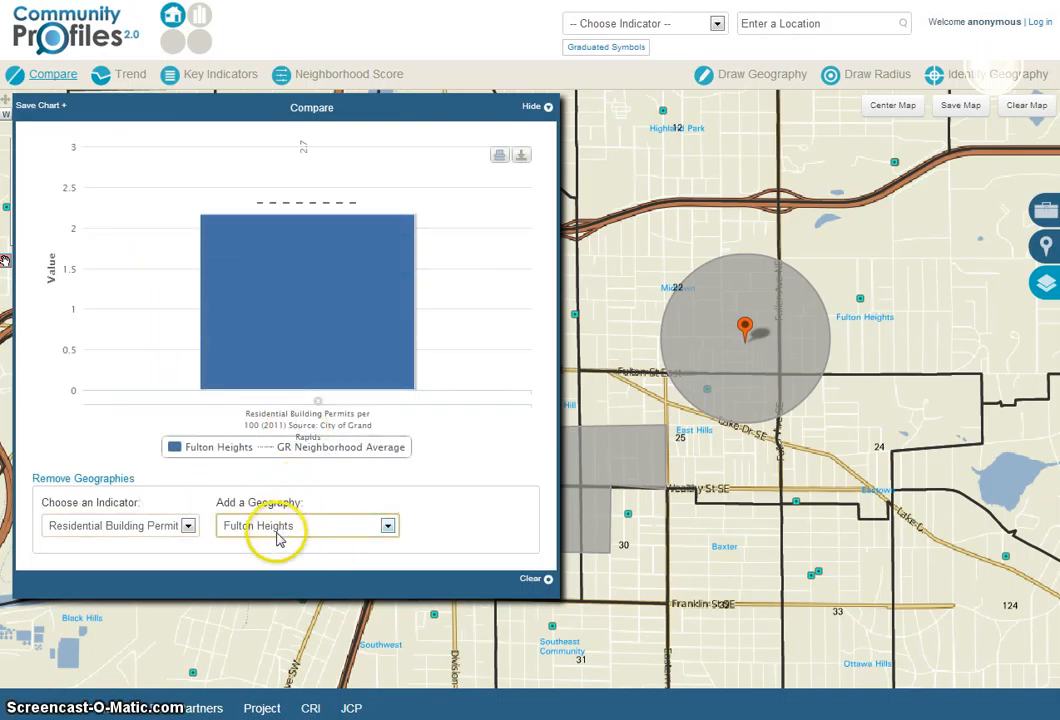
left_click(273, 527)
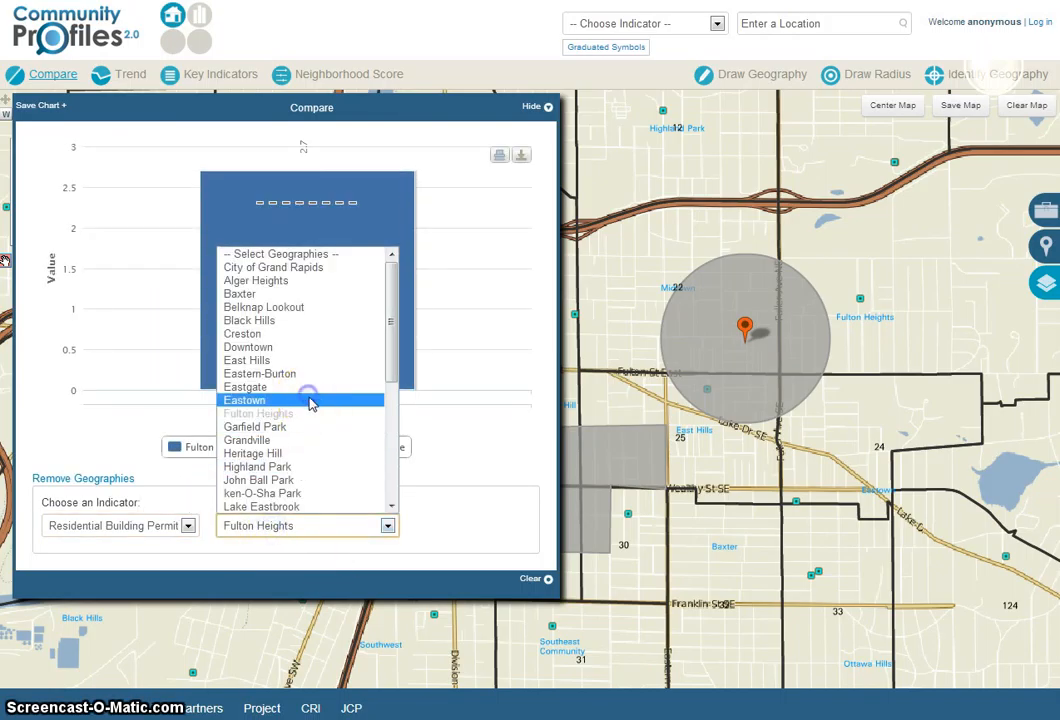
left_click(310, 403)
left_click(262, 526)
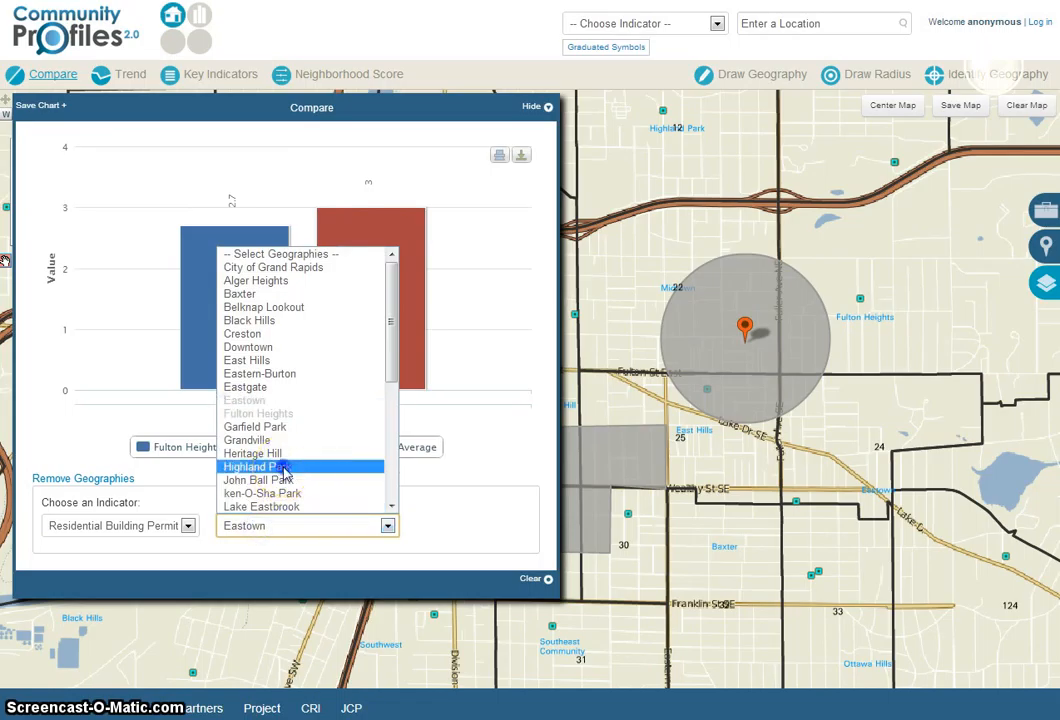
left_click(284, 467)
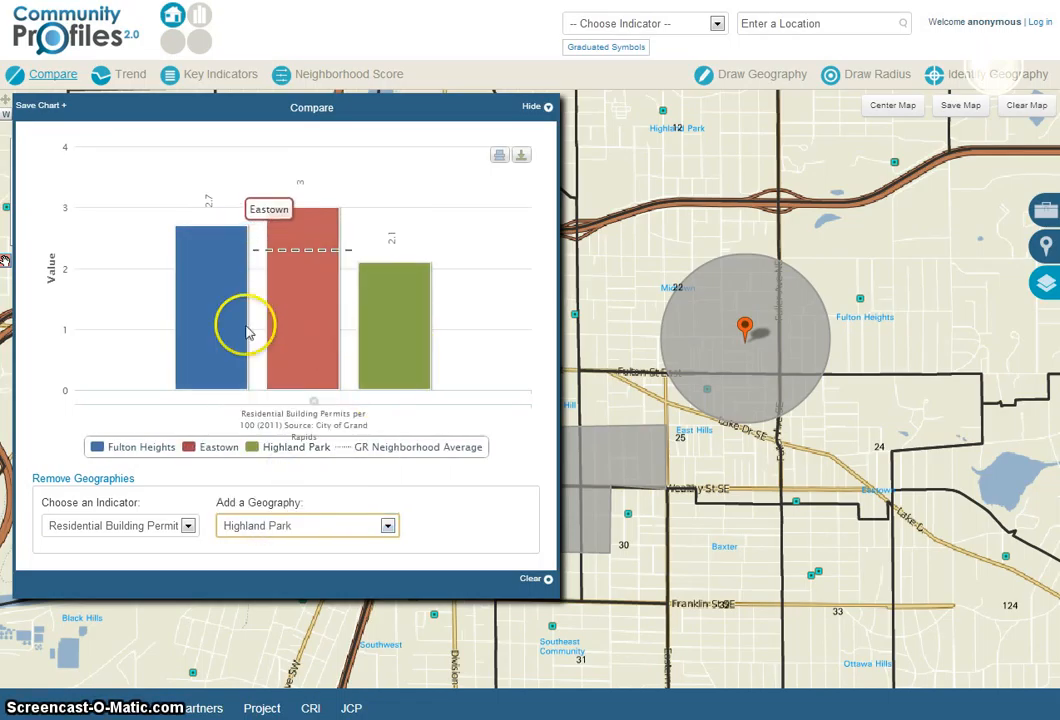
Add Blight Rate per 100 as a second indicator in the comparison chart and hide the chart
left_click(150, 532)
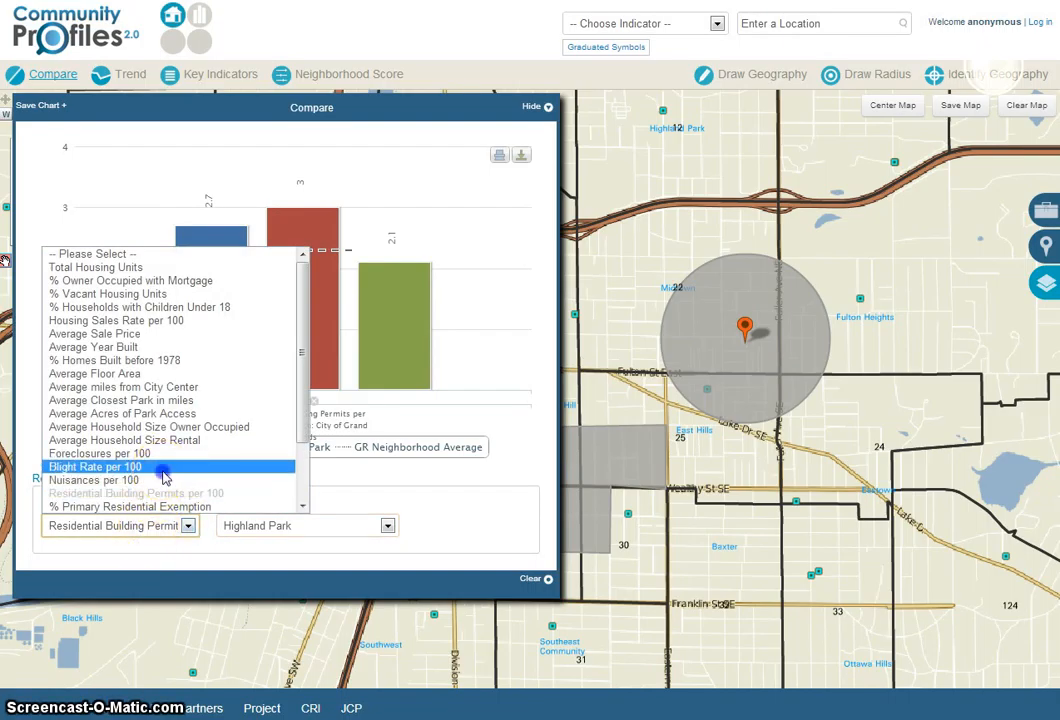
left_click(160, 467)
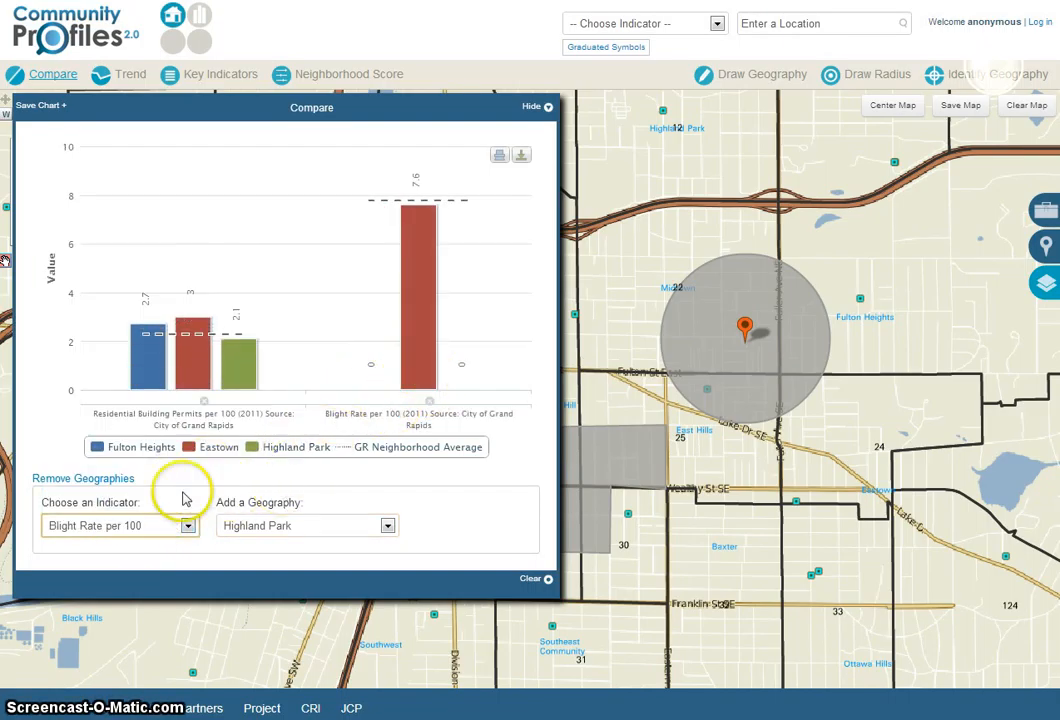
left_click(531, 107)
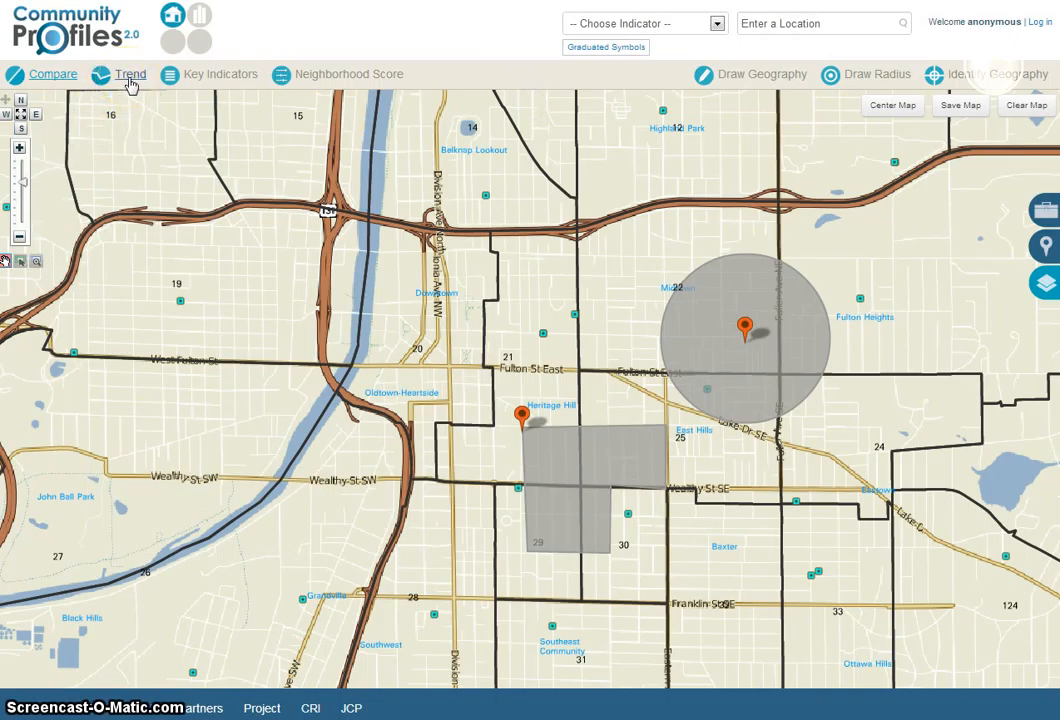
Chart the trend of Residential Building Permits per 100 for Highland Park, Eastown and Black Hills, and hide the chart
left_click(130, 80)
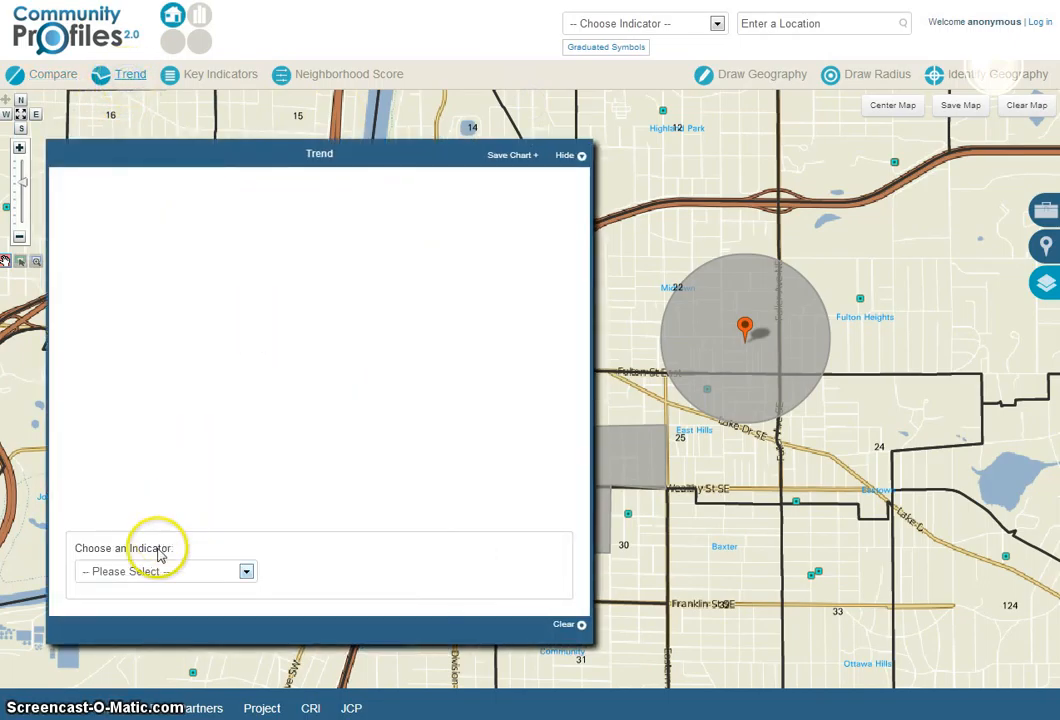
left_click(142, 573)
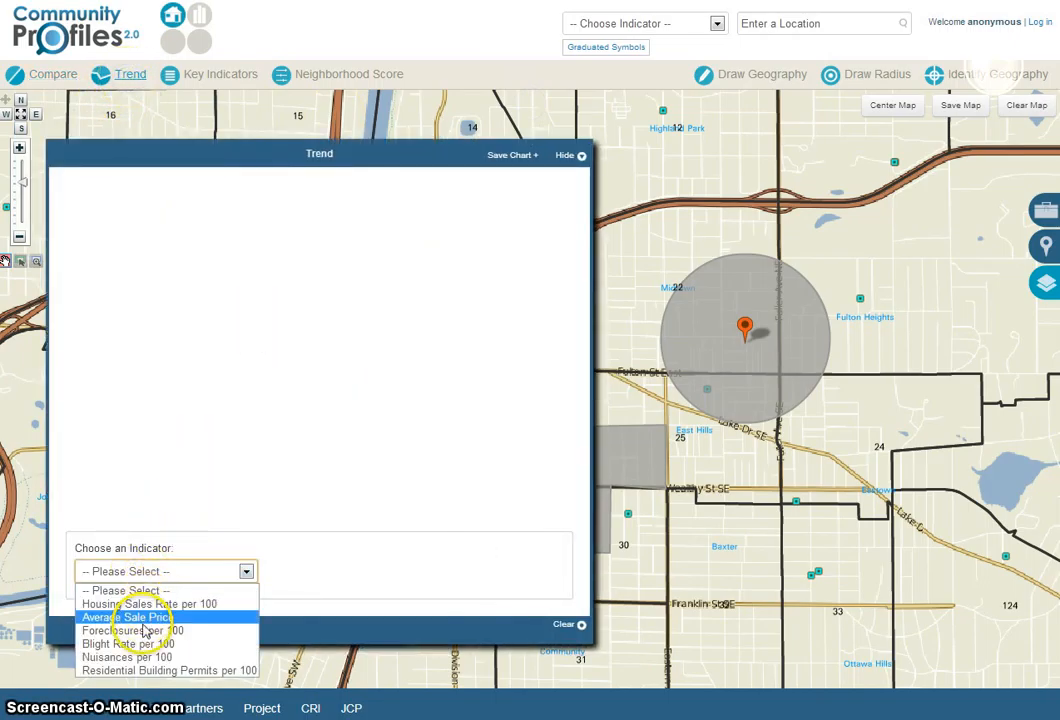
left_click(140, 670)
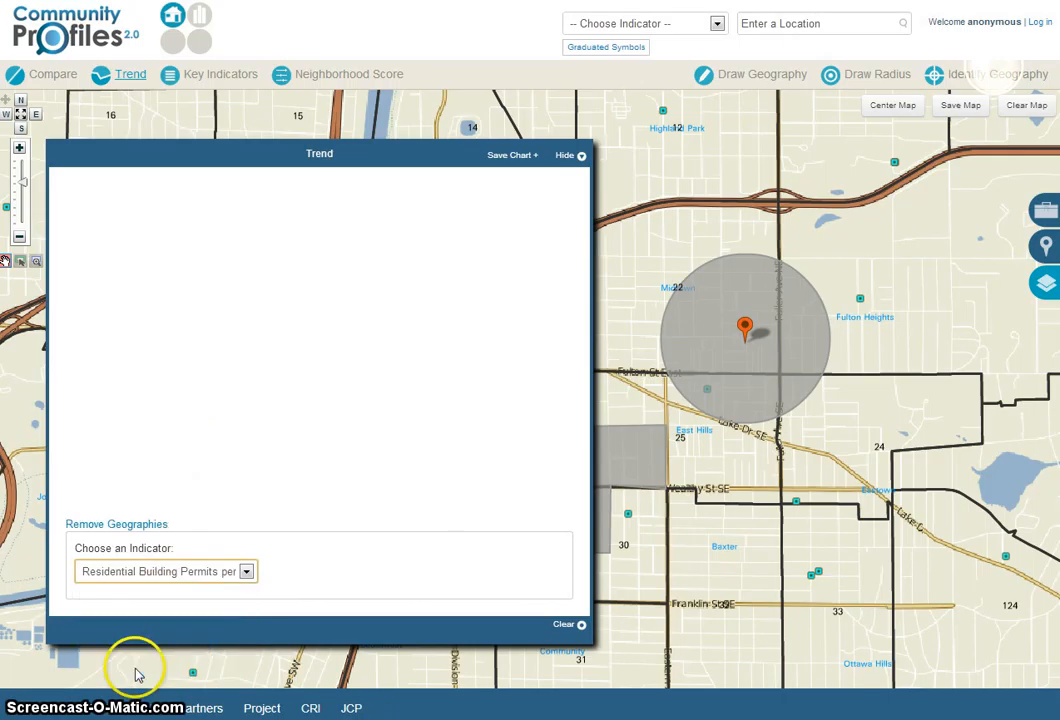
left_click(376, 592)
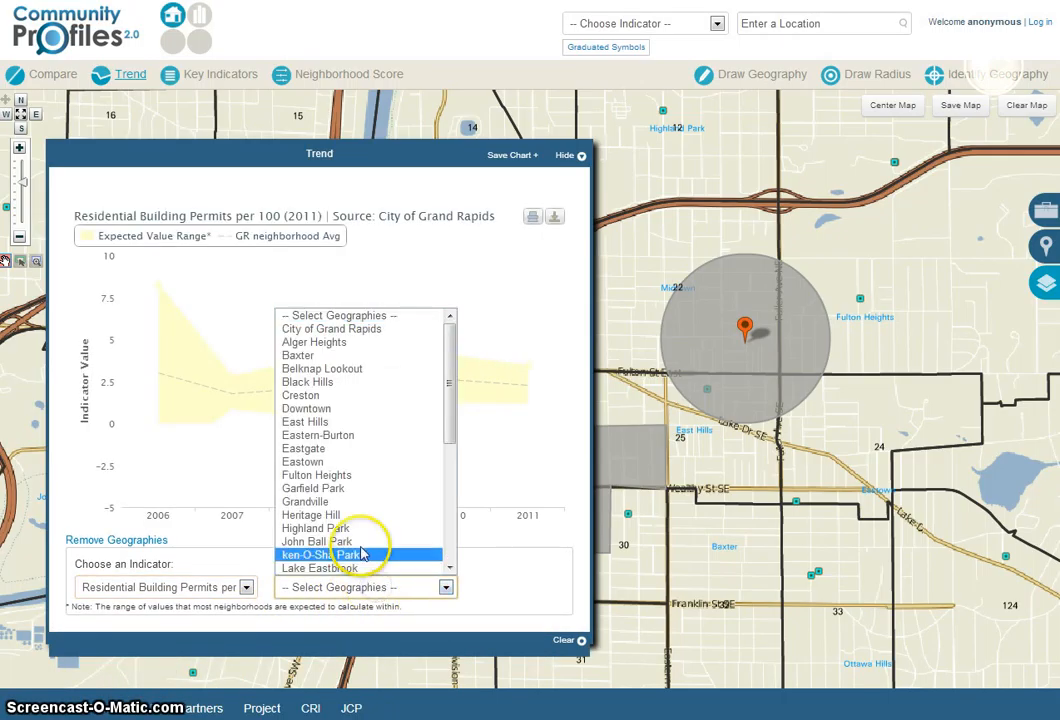
left_click(366, 523)
left_click(372, 586)
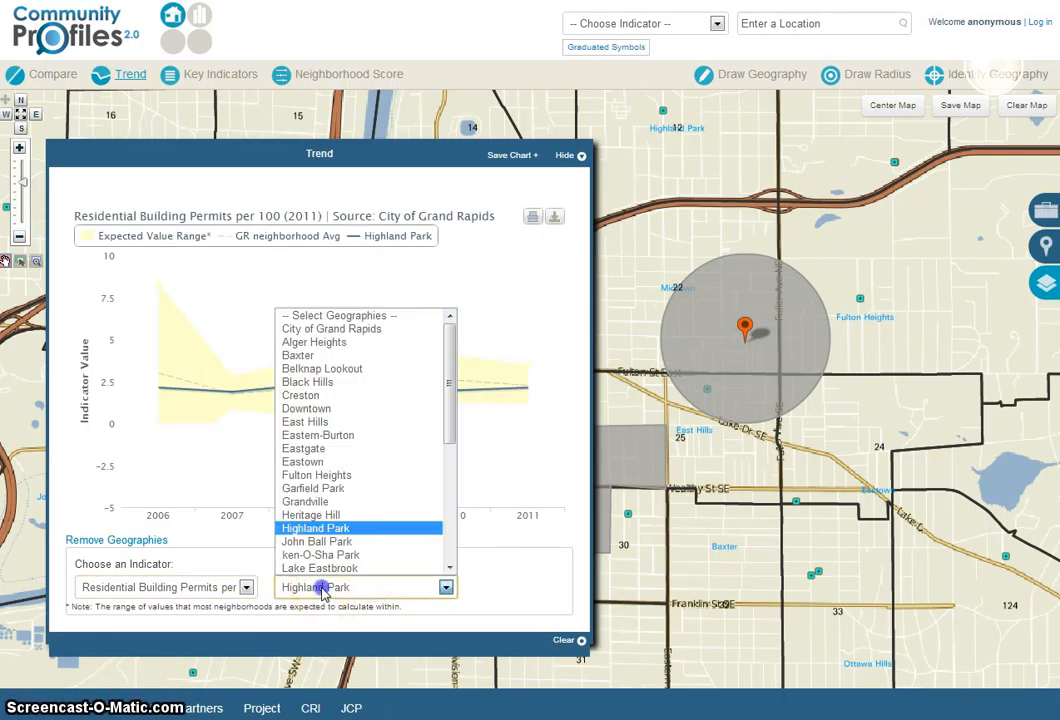
left_click(341, 466)
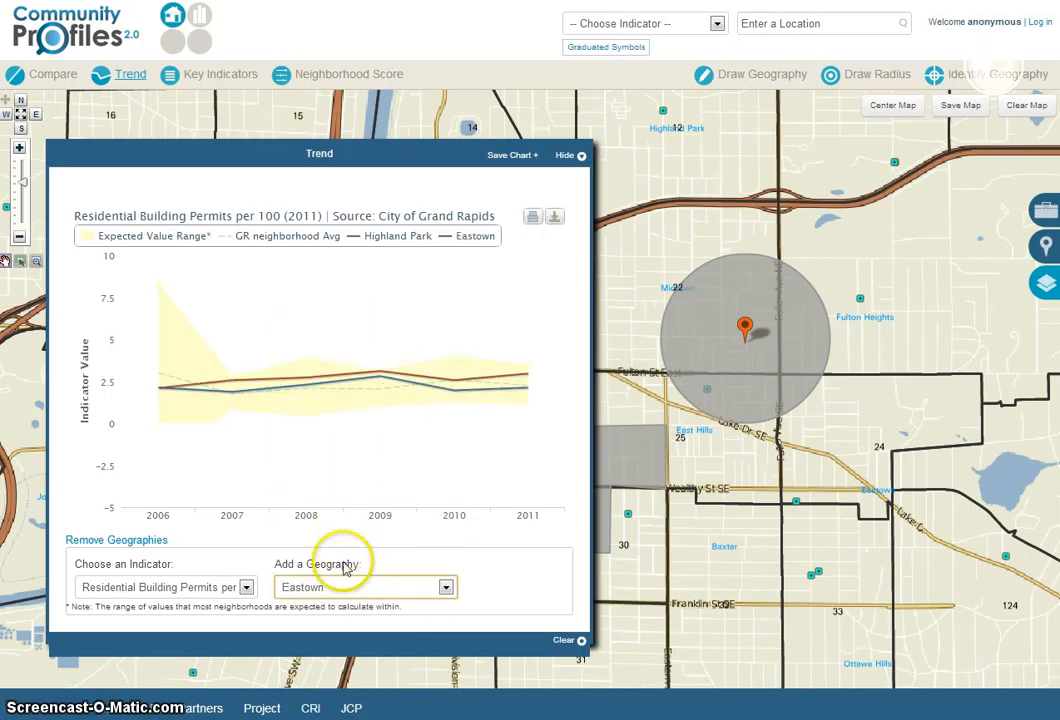
left_click(318, 595)
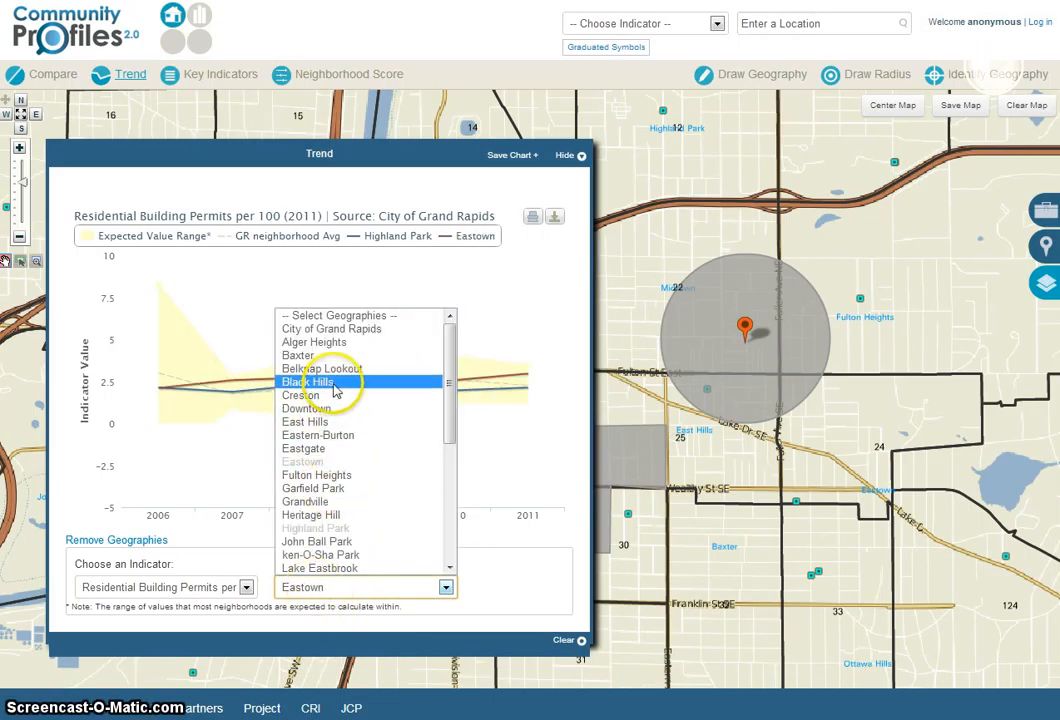
left_click(335, 388)
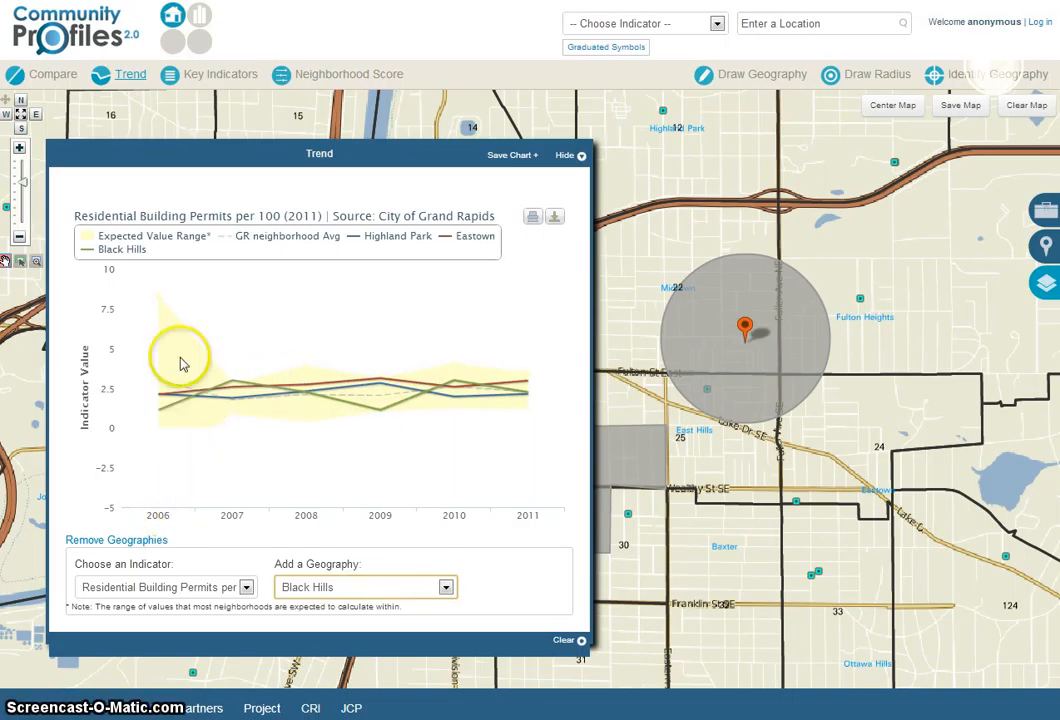
left_click(564, 157)
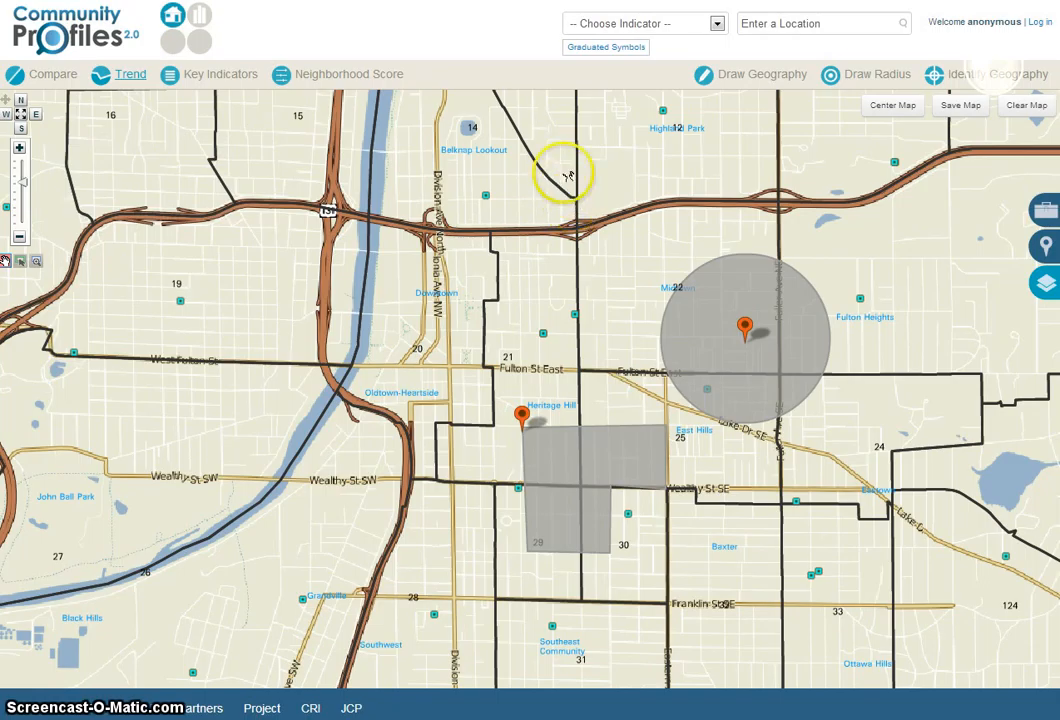
Examine the key indicators for the Creston neighborhood and hide them
left_click(224, 76)
left_click(235, 166)
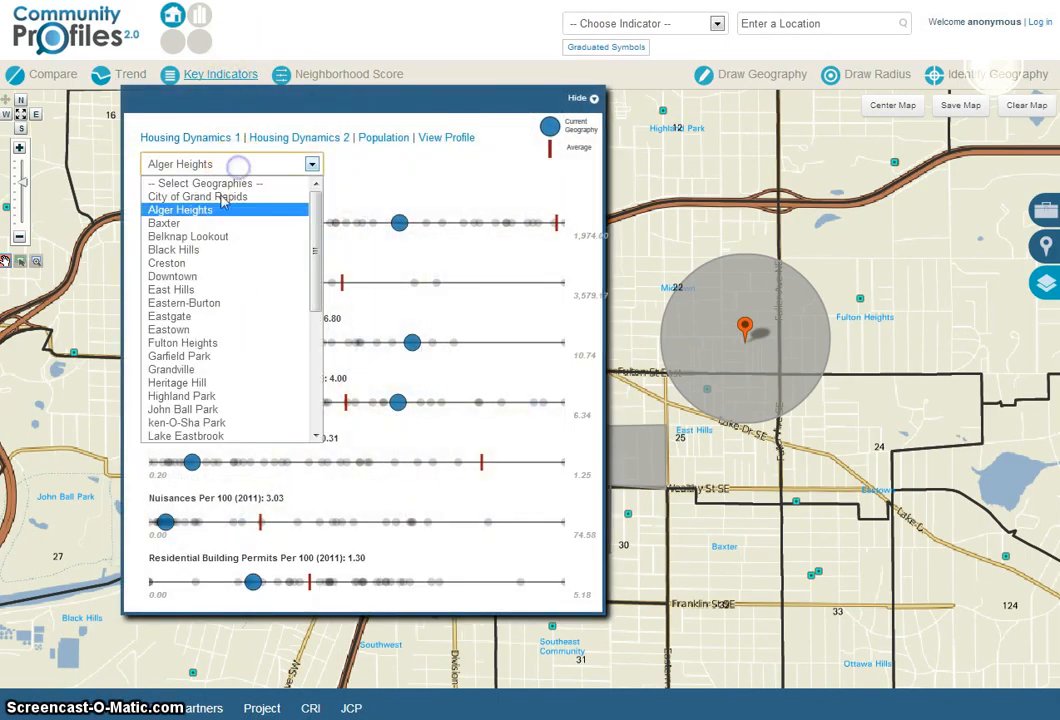
left_click(205, 264)
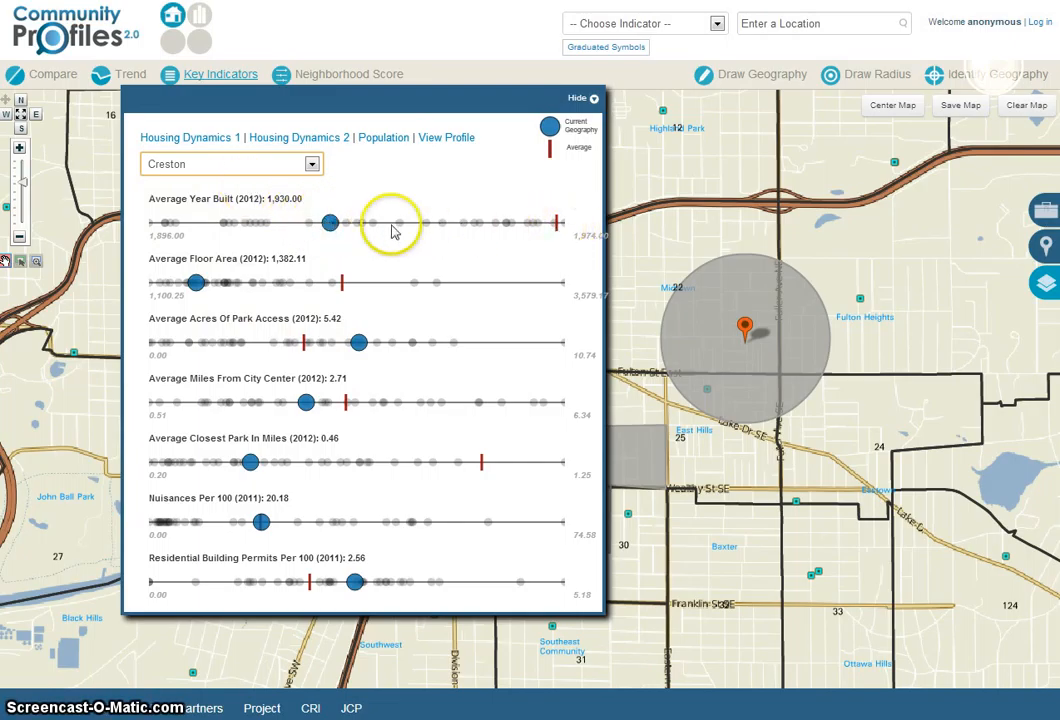
left_click(577, 100)
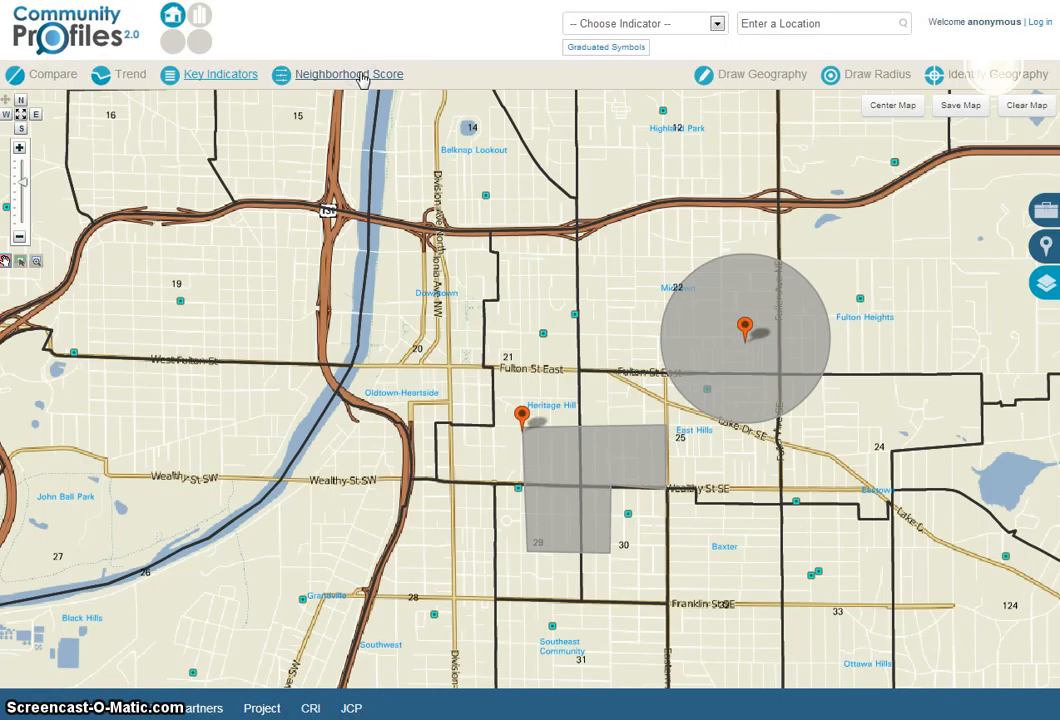
Map the Neighborhood Score and hide its weighting settings
left_click(363, 80)
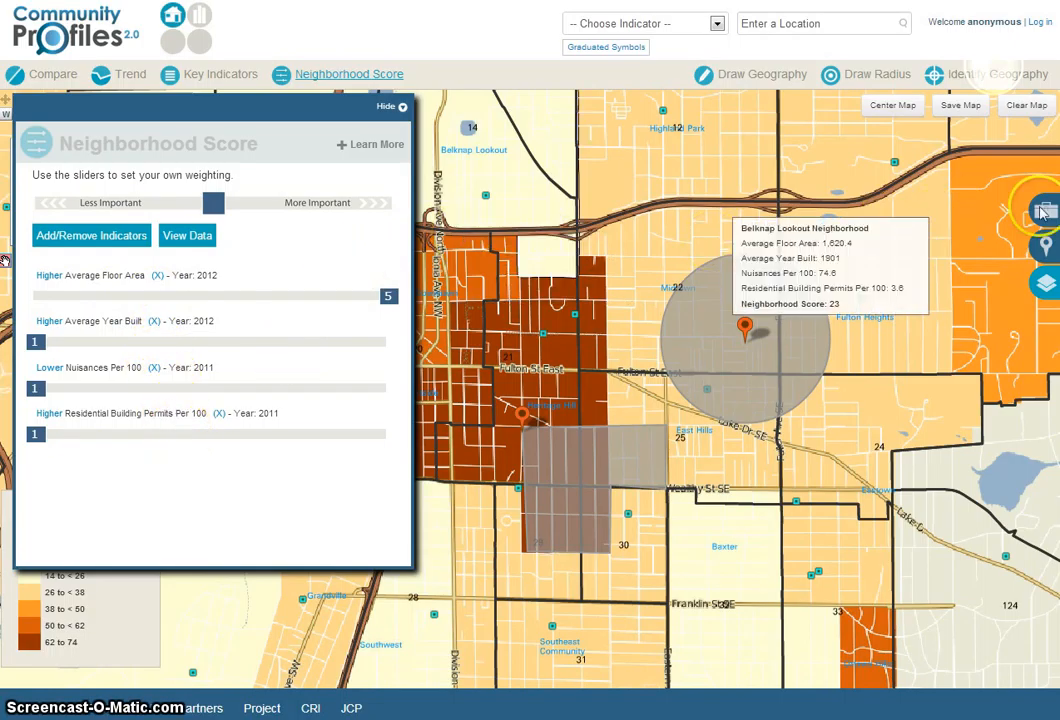
left_click(387, 107)
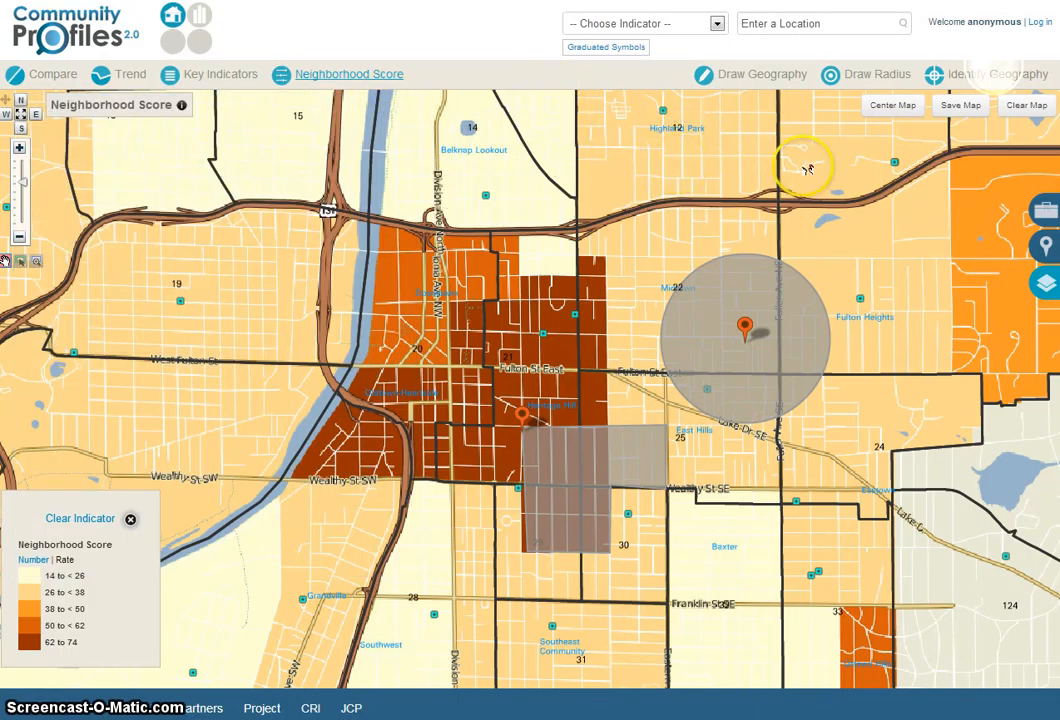
Look over the map's PDF, Image, Alerts and Contact Us tools and hide the tool list
left_click(1046, 211)
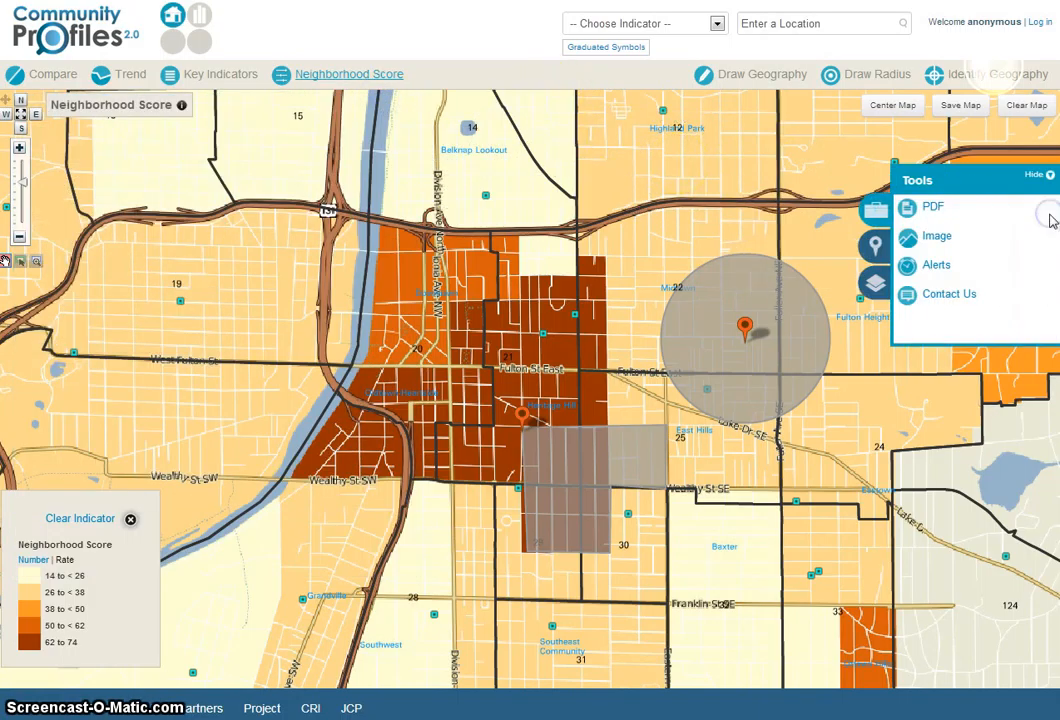
left_click(935, 297)
left_click(941, 300)
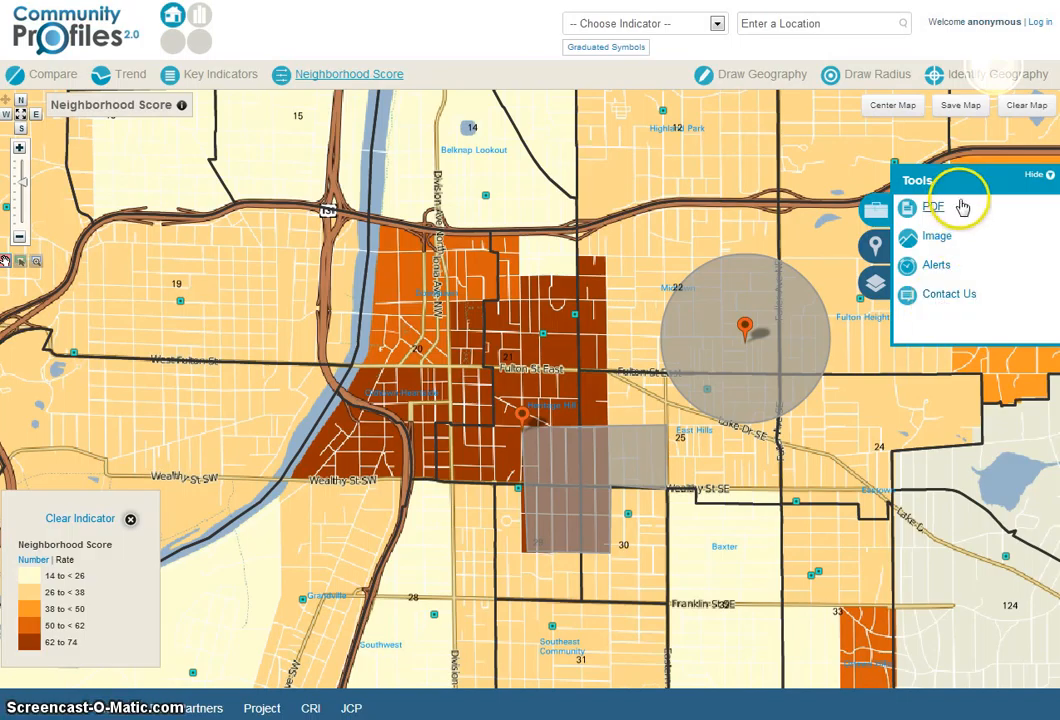
left_click(1034, 176)
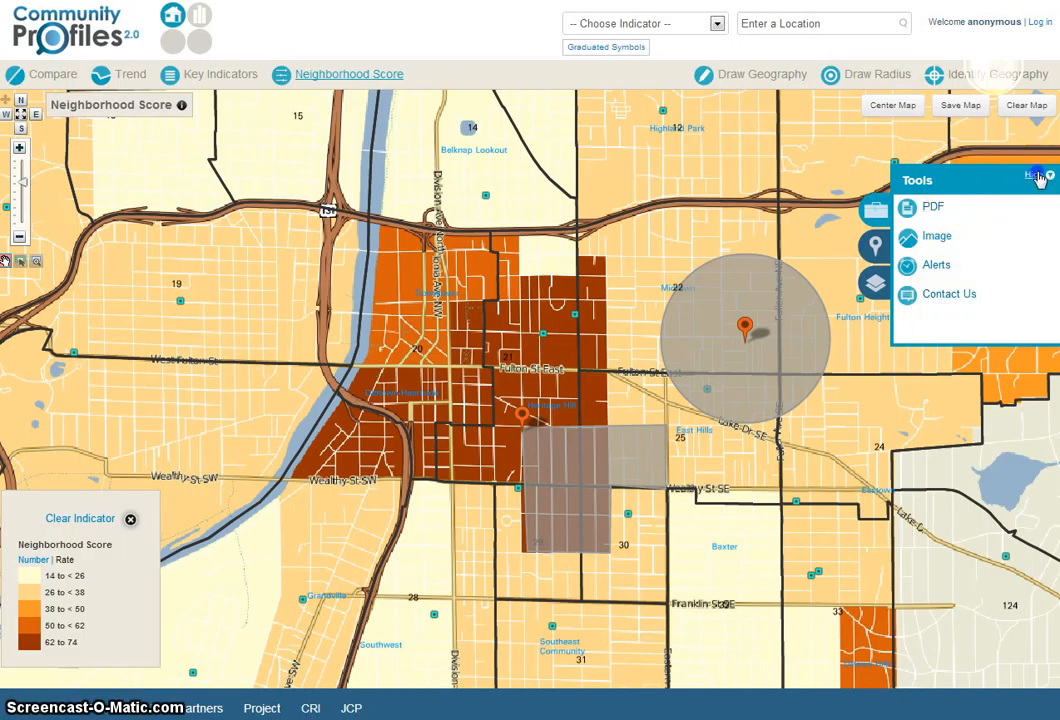